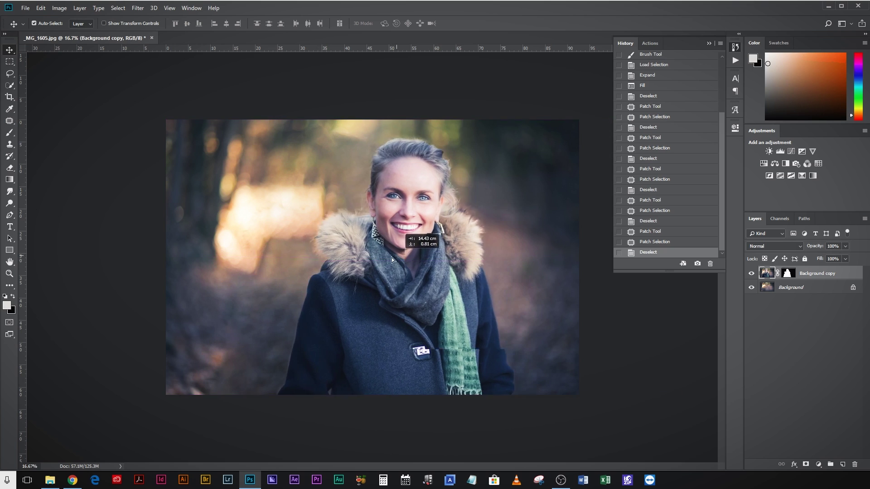
Slide the Background copy cut-out sideways to inspect the patched background beneath it.
{"action": "left_click_drag", "start_coordinate": [391, 257], "coordinate": [426, 262]}
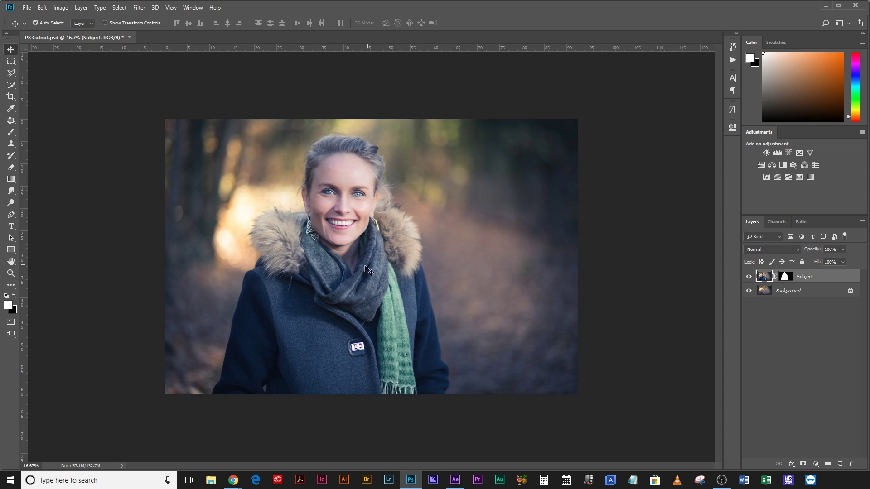
Nudge the Subject cut-out further left over the background.
{"action": "mouse_move", "coordinate": [358, 273]}
{"action": "left_mouse_down"}
{"action": "mouse_move", "coordinate": [458, 260]}
{"action": "mouse_move", "coordinate": [401, 261]}
{"action": "mouse_move", "coordinate": [374, 299]}
{"action": "mouse_move", "coordinate": [362, 283]}
{"action": "mouse_move", "coordinate": [371, 282]}
{"action": "left_mouse_up"}
{"action": "mouse_move", "coordinate": [440, 301]}
{"action": "left_mouse_down"}
{"action": "mouse_move", "coordinate": [460, 310]}
{"action": "mouse_move", "coordinate": [444, 301]}
{"action": "left_mouse_up"}
{"action": "left_click", "coordinate": [792, 291]}
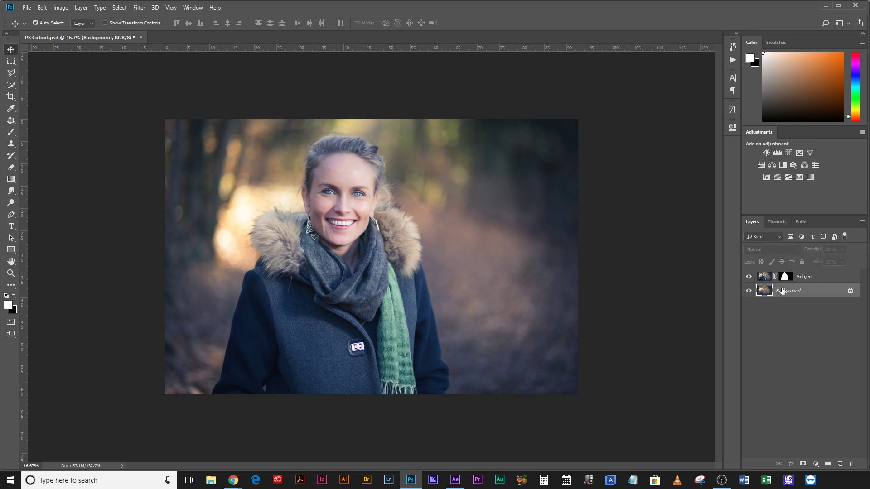
{"action": "left_click", "coordinate": [804, 279]}
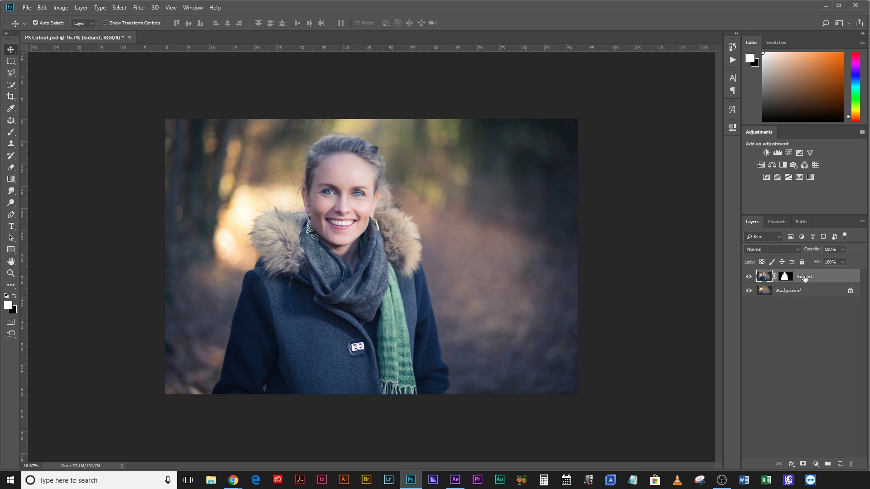
Check the Background layer and the Subject's mask, then switch over to After Effects.
{"action": "left_click", "coordinate": [786, 294]}
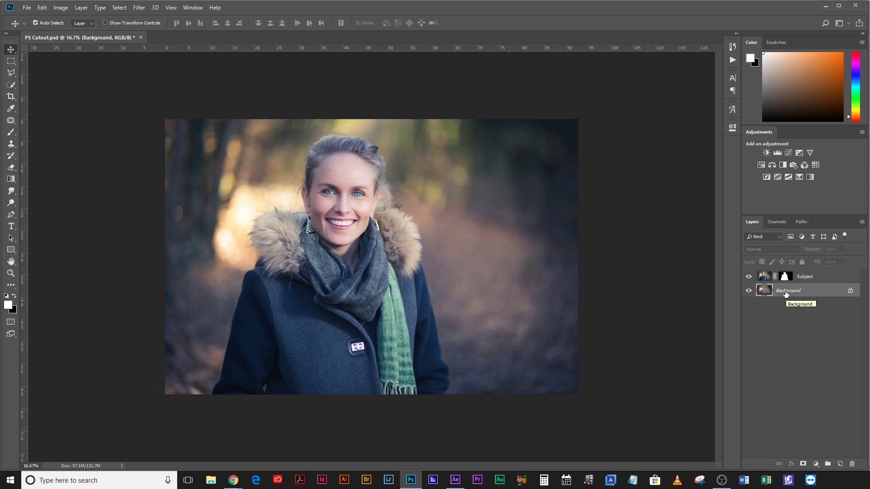
{"action": "left_click", "coordinate": [808, 330]}
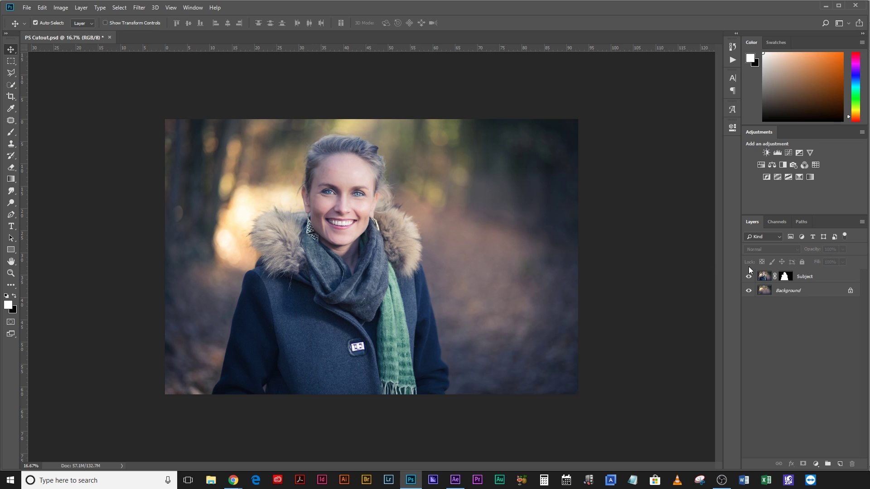
{"action": "left_click", "coordinate": [789, 279]}
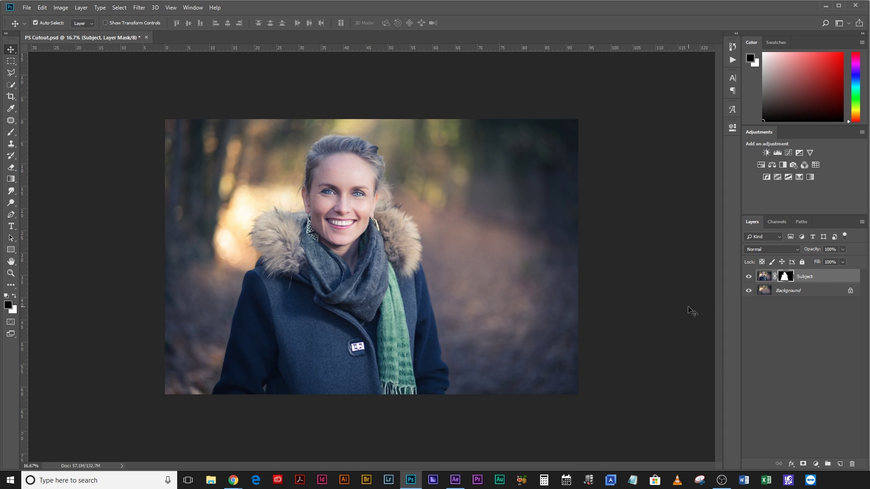
{"action": "key", "text": "alt+Tab"}
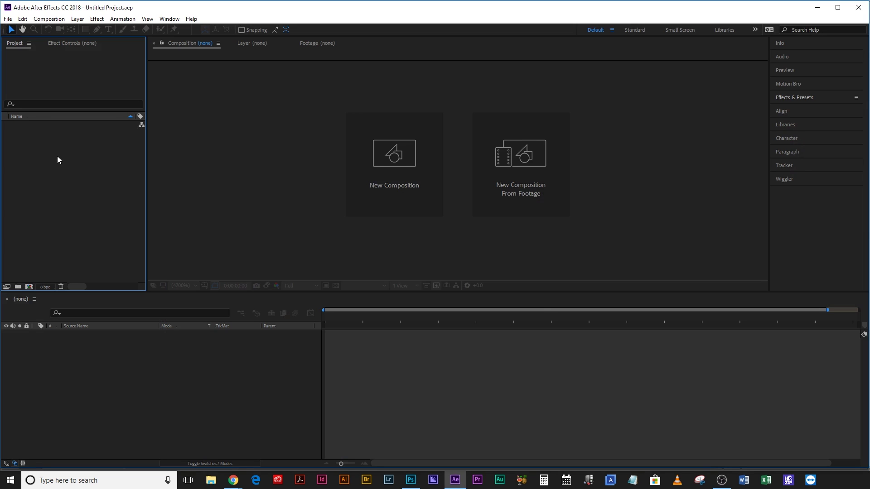
Import PS Cutout.psd as a Composition, then delete the resulting PS Cutout comp.
{"action": "double_click", "coordinate": [57, 160]}
{"action": "double_click", "coordinate": [113, 271]}
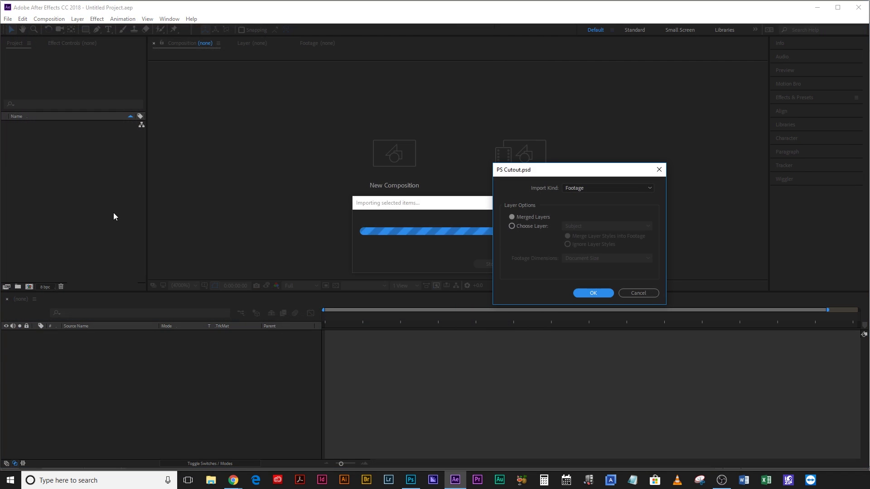
{"action": "left_click", "coordinate": [585, 189]}
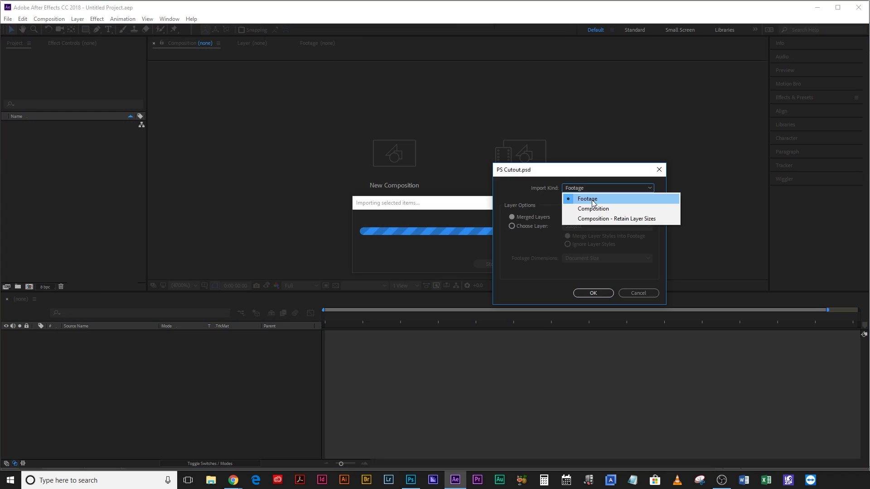
{"action": "left_click", "coordinate": [596, 209]}
{"action": "left_click", "coordinate": [591, 293]}
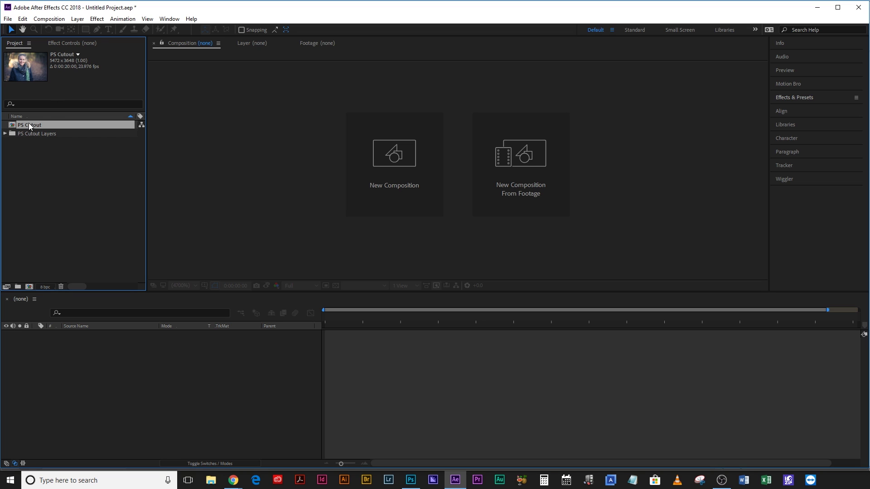
{"action": "key", "text": "Delete"}
Confirm the deletion and create Comp 1: HDTV 1080 24, 23.976 fps, 0:00:10:00 duration.
{"action": "key", "text": "Return"}
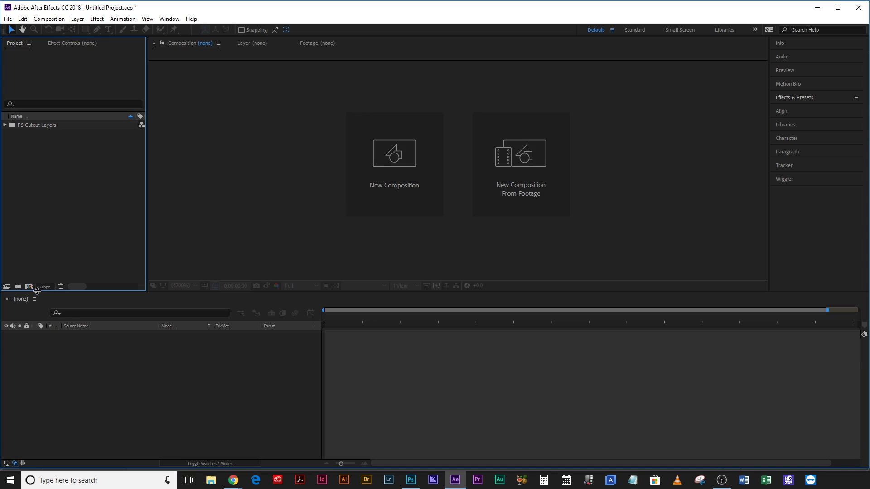
{"action": "left_click", "coordinate": [30, 287]}
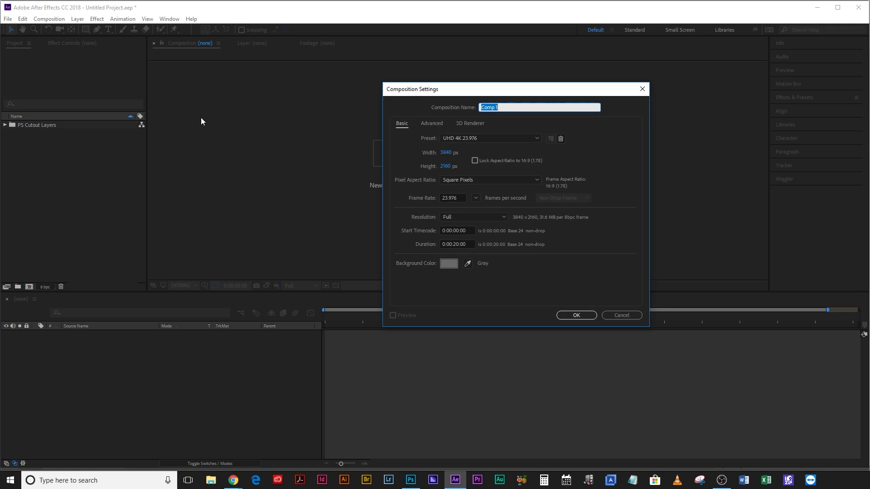
{"action": "left_click", "coordinate": [471, 139]}
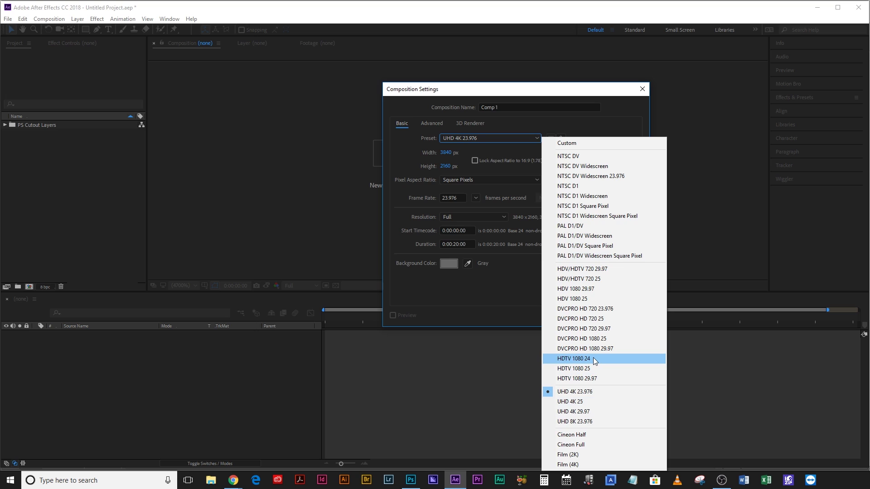
{"action": "left_click", "coordinate": [594, 360]}
{"action": "left_click", "coordinate": [475, 198]}
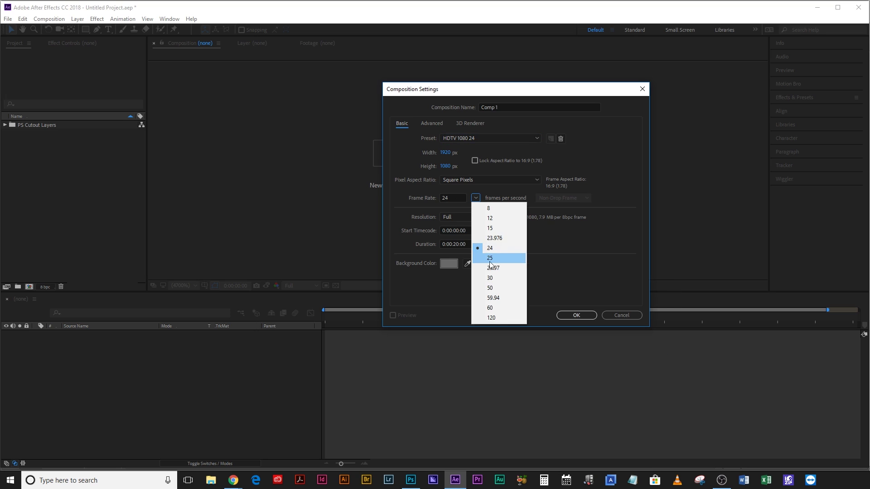
{"action": "left_click", "coordinate": [497, 238]}
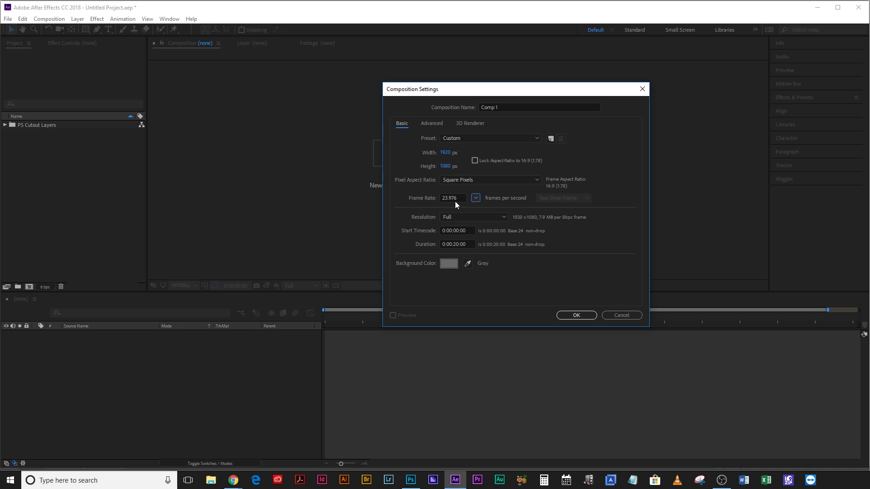
{"action": "left_click", "coordinate": [456, 244]}
{"action": "left_click", "coordinate": [456, 244]}
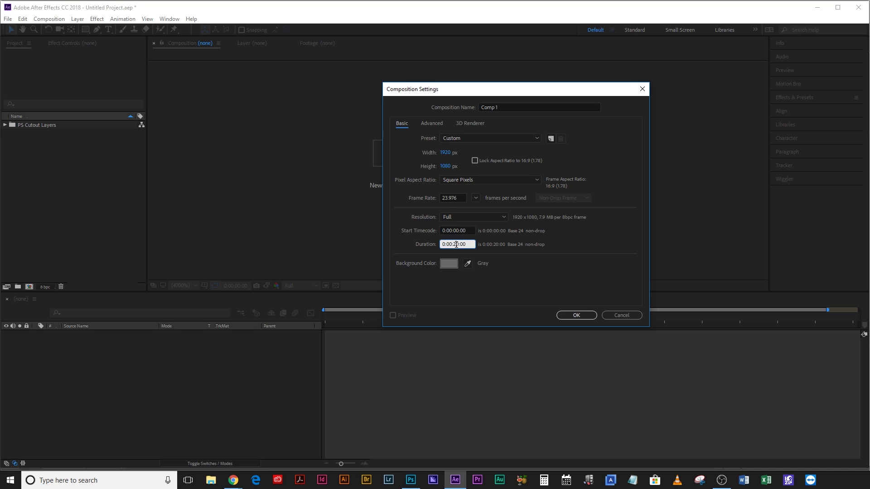
{"action": "key", "text": "BackSpace"}
{"action": "type", "text": "1"}
{"action": "left_click", "coordinate": [576, 315]}
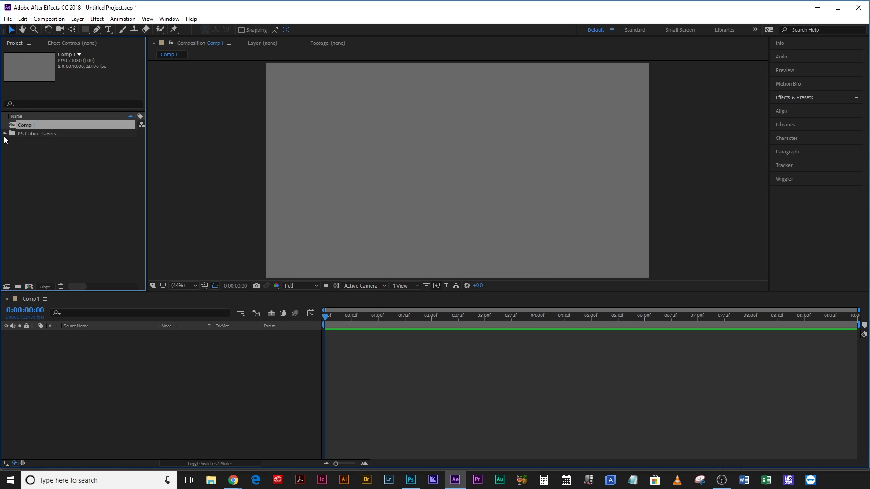
Add the Subject and Background PSD layers to Comp 1, with Subject on top.
{"action": "left_click", "coordinate": [5, 133]}
{"action": "left_click", "coordinate": [39, 139]}
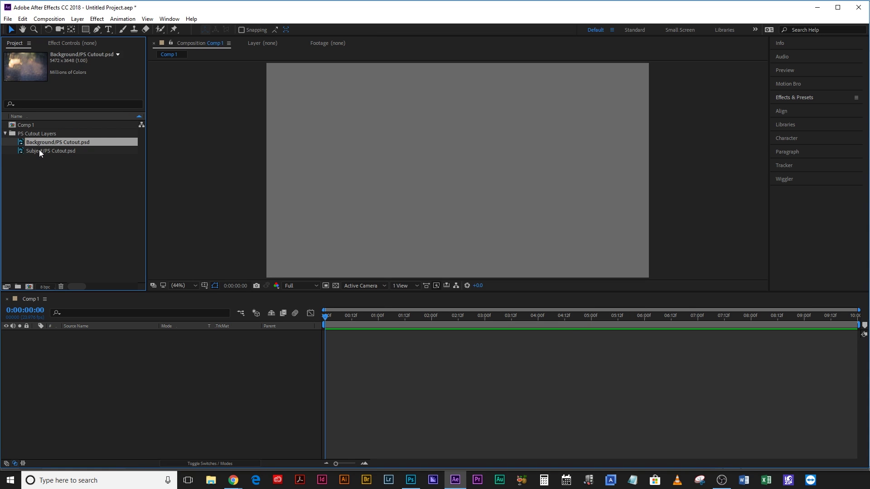
{"action": "left_click", "coordinate": [39, 150]}
{"action": "left_click", "coordinate": [44, 142]}
{"action": "left_click", "coordinate": [45, 148], "text": "shift"}
{"action": "left_click_drag", "start_coordinate": [45, 141], "coordinate": [90, 366]}
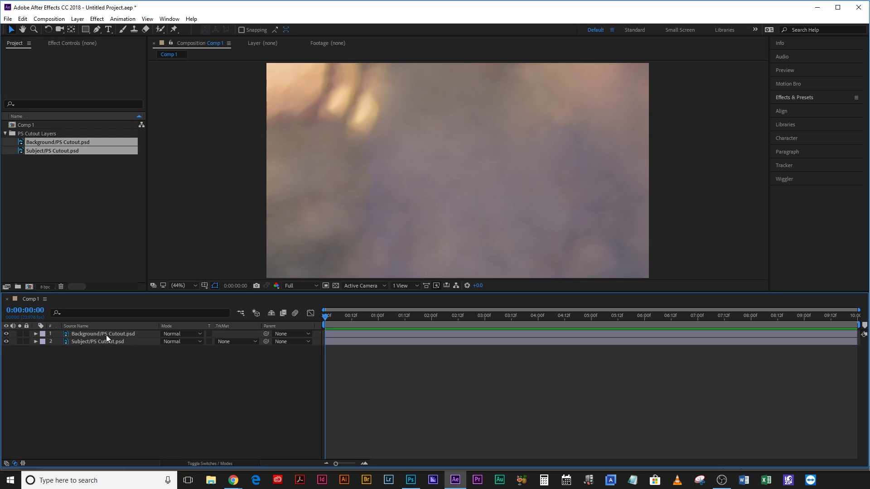
{"action": "mouse_move", "coordinate": [107, 333]}
{"action": "left_mouse_down"}
{"action": "mouse_move", "coordinate": [107, 358]}
{"action": "mouse_move", "coordinate": [102, 341]}
{"action": "left_mouse_up"}
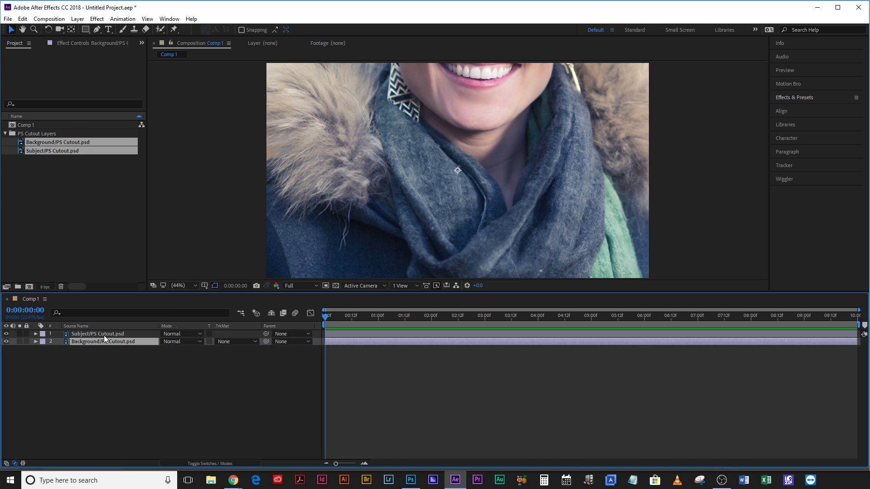
Scale both the Subject and Background layers down to 36%.
{"action": "left_click", "coordinate": [105, 334]}
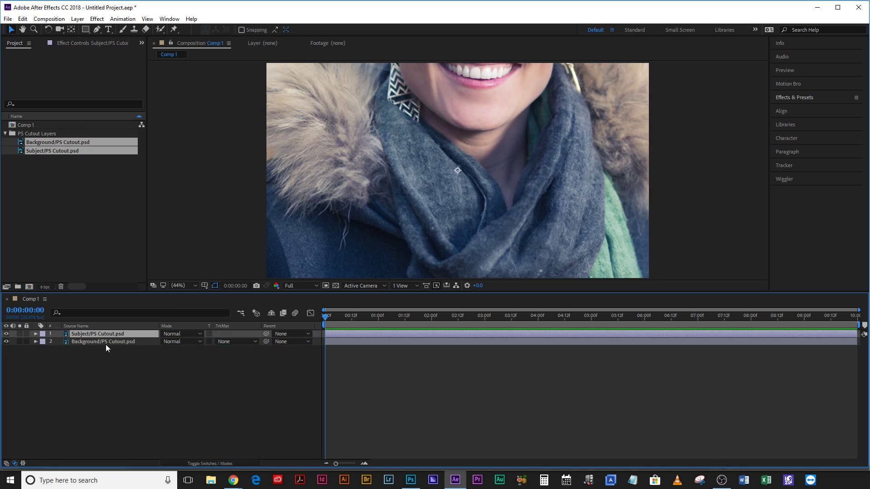
{"action": "left_click", "coordinate": [107, 342], "text": "shift"}
{"action": "key", "text": "s"}
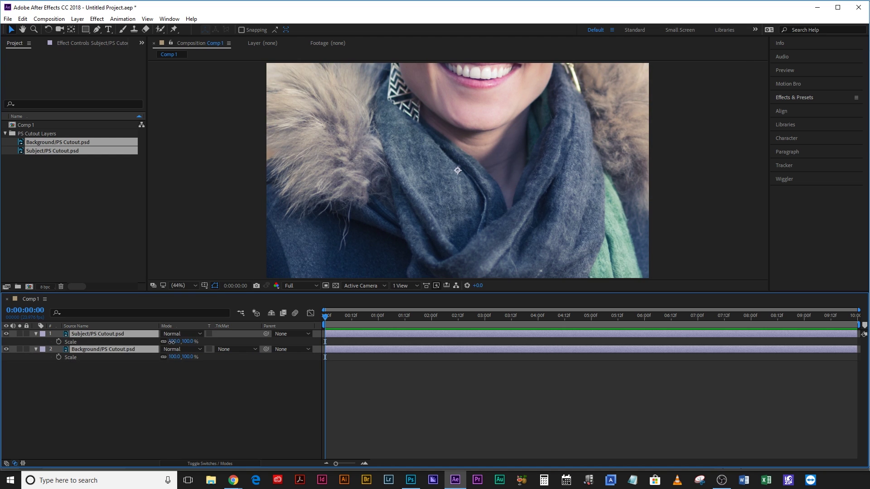
{"action": "left_click_drag", "start_coordinate": [172, 342], "coordinate": [158, 352]}
{"action": "left_click_drag", "start_coordinate": [482, 205], "coordinate": [438, 211]}
{"action": "left_click", "coordinate": [212, 394]}
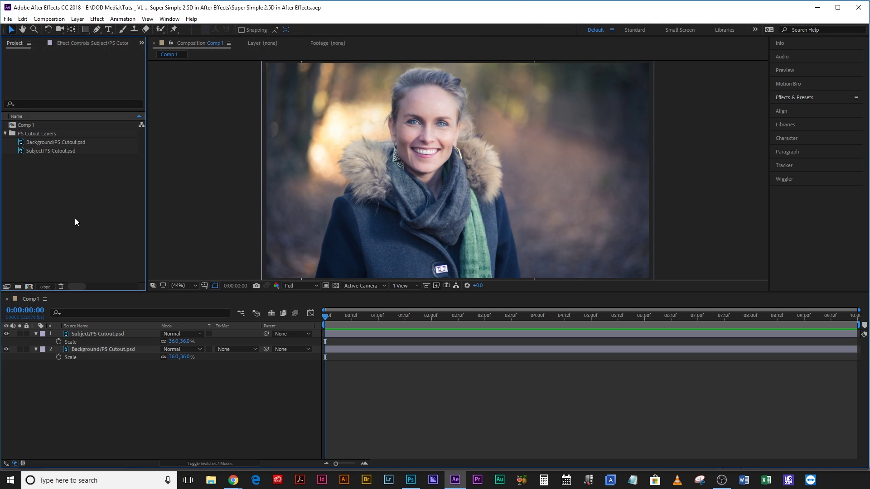
Reposition the subject and background layers to frame the woman.
{"action": "left_click", "coordinate": [148, 395]}
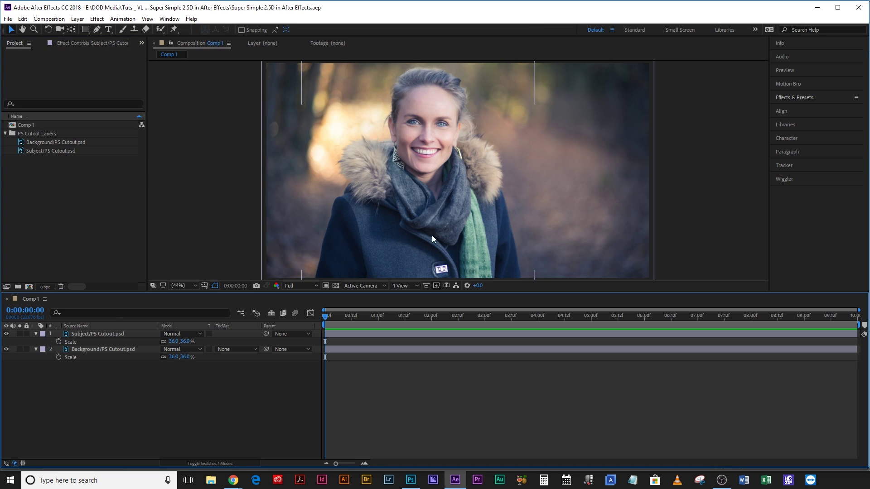
{"action": "left_click_drag", "start_coordinate": [448, 224], "coordinate": [433, 209]}
{"action": "left_click_drag", "start_coordinate": [585, 190], "coordinate": [614, 186]}
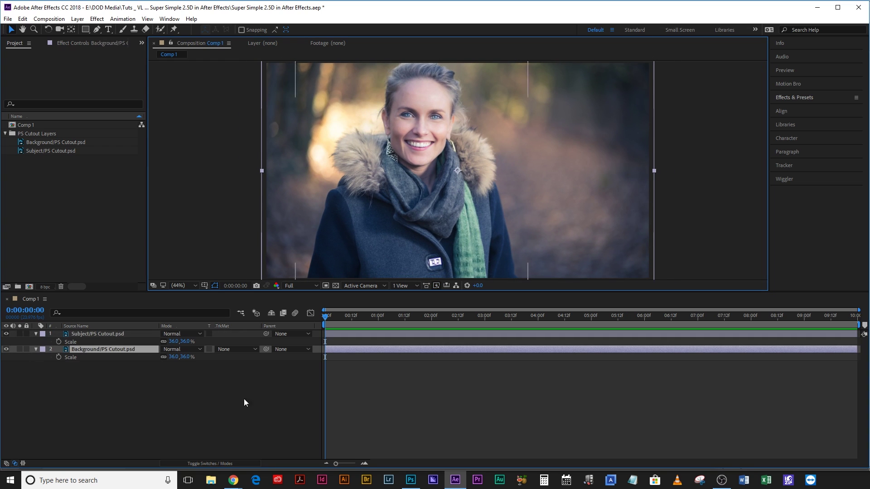
{"action": "left_click", "coordinate": [147, 398]}
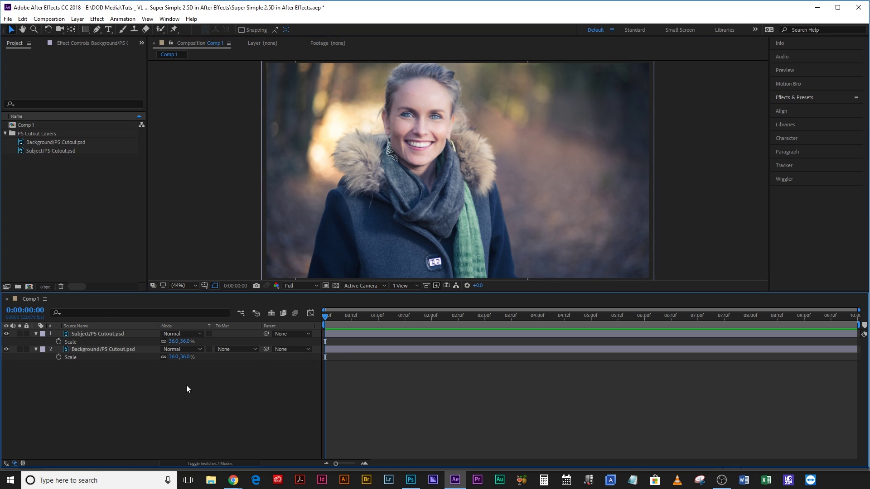
Add Camera 1 with the 80mm lens preset, suppressing the 2D-layer warning for good.
{"action": "left_click", "coordinate": [211, 463]}
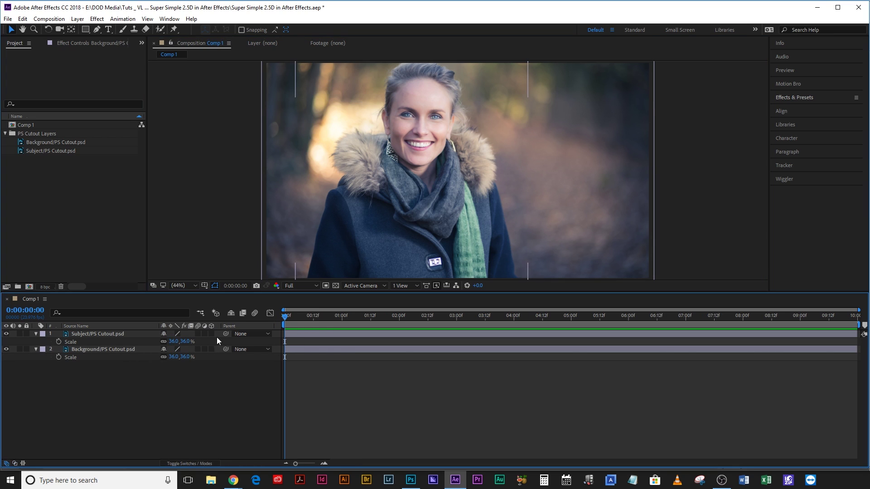
{"action": "right_click", "coordinate": [163, 397]}
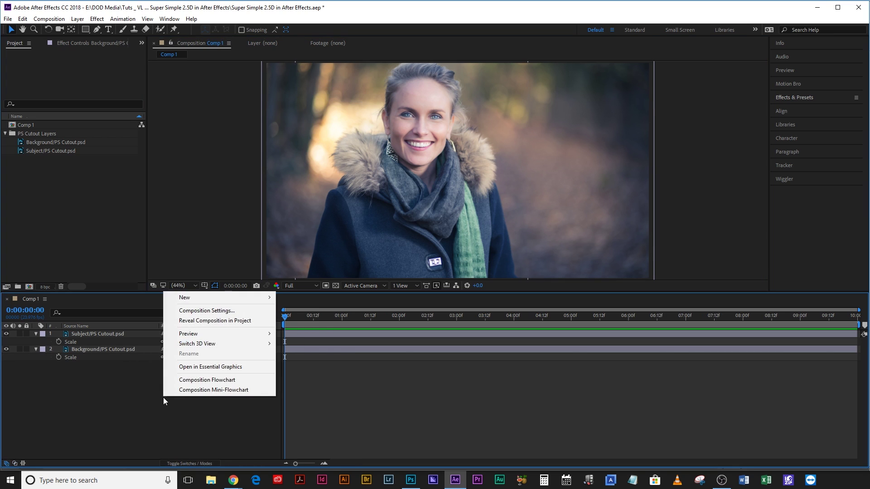
{"action": "mouse_move", "coordinate": [206, 298]}
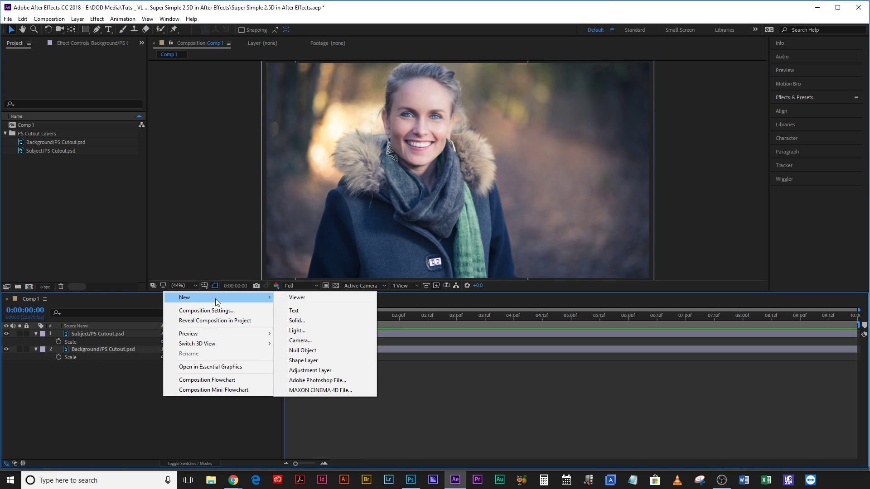
{"action": "left_click", "coordinate": [298, 343]}
{"action": "left_click", "coordinate": [229, 51]}
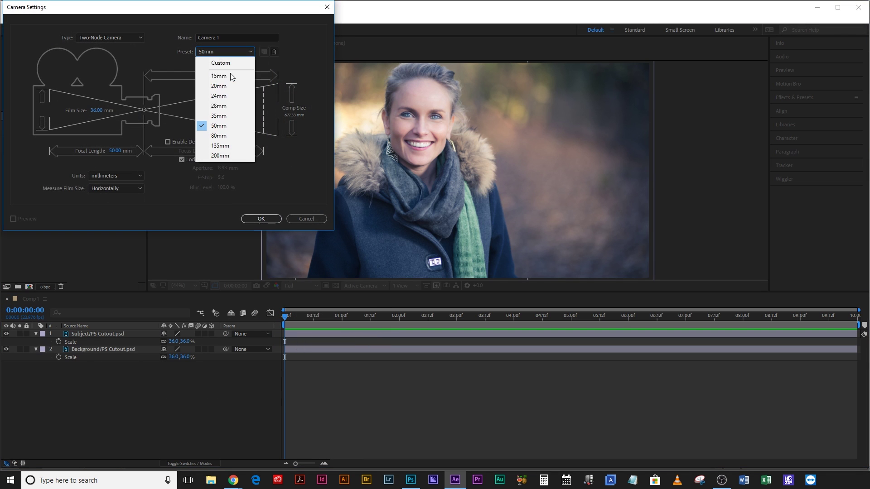
{"action": "left_click", "coordinate": [227, 134]}
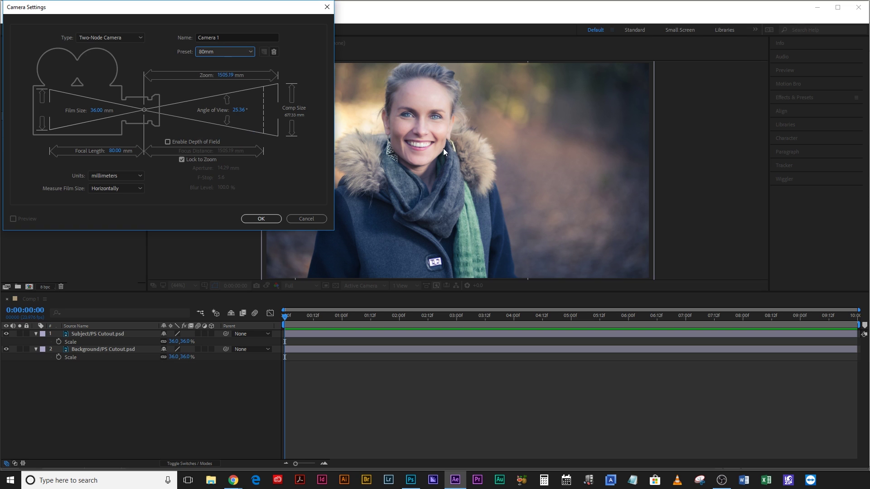
{"action": "left_click", "coordinate": [256, 218]}
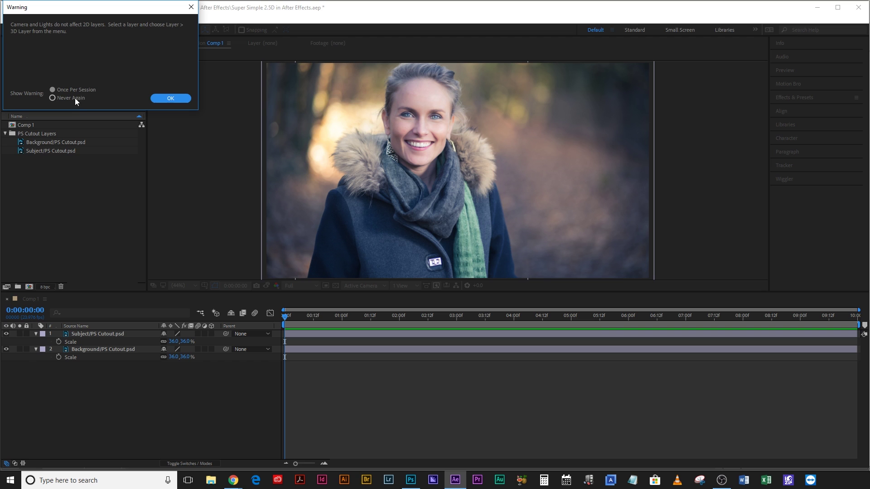
{"action": "left_click", "coordinate": [52, 98]}
{"action": "left_click", "coordinate": [169, 98]}
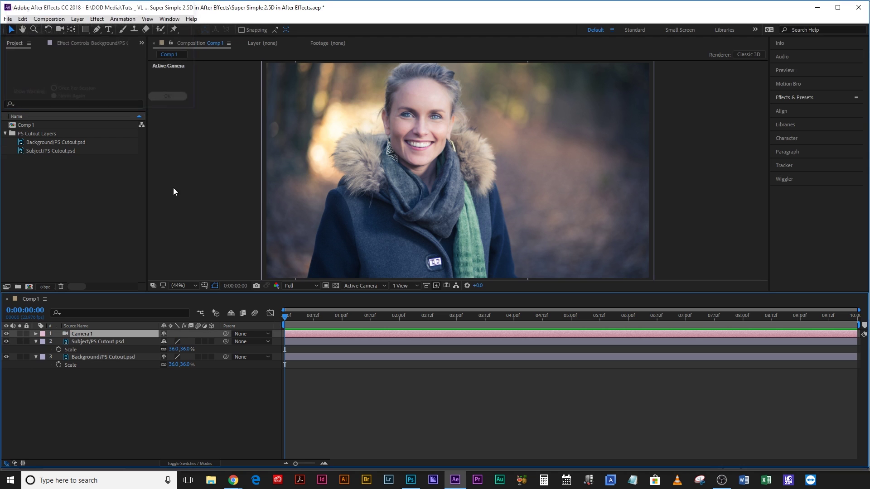
{"action": "right_click", "coordinate": [133, 396]}
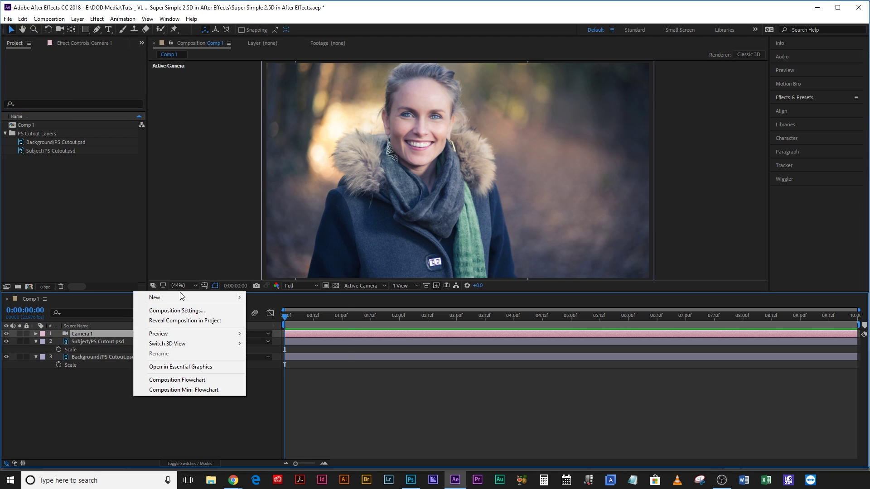
Add Null 2, make the subject layer 3D, and parent Camera 1 to Null 2.
{"action": "mouse_move", "coordinate": [181, 298]}
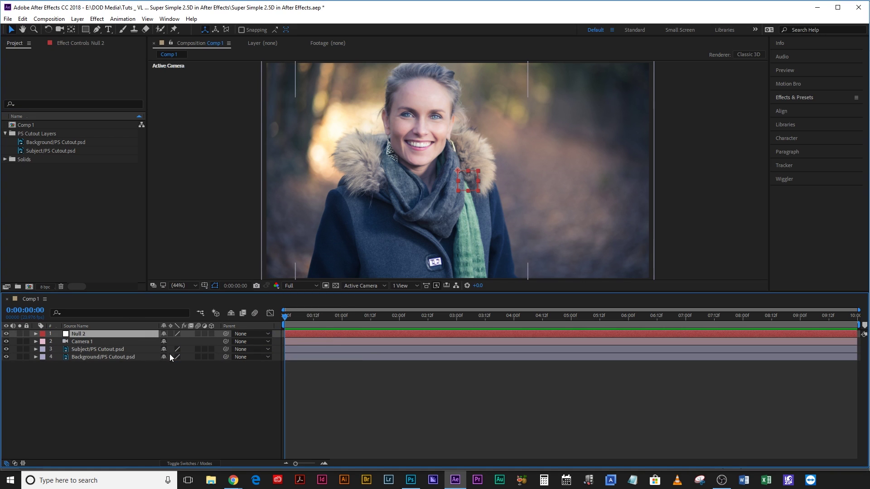
{"action": "left_click", "coordinate": [211, 349]}
{"action": "left_click", "coordinate": [87, 340]}
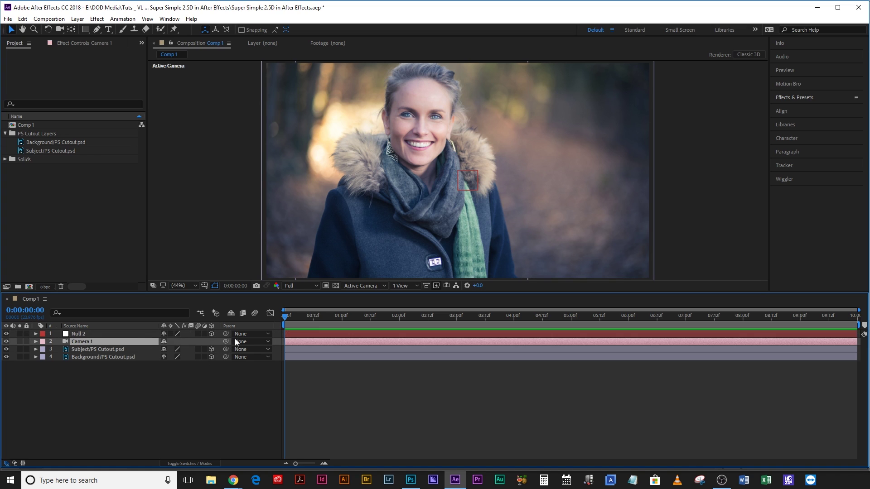
{"action": "left_click_drag", "start_coordinate": [224, 341], "coordinate": [81, 333]}
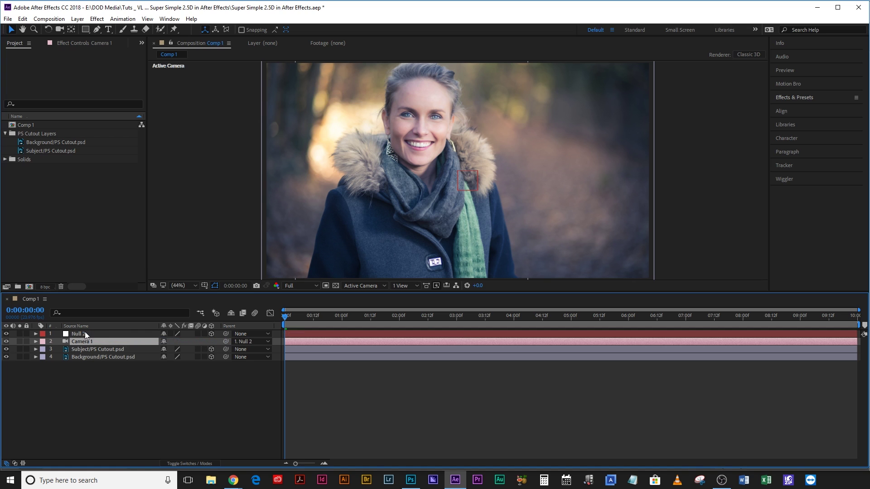
{"action": "left_click", "coordinate": [252, 341]}
{"action": "left_click", "coordinate": [255, 366]}
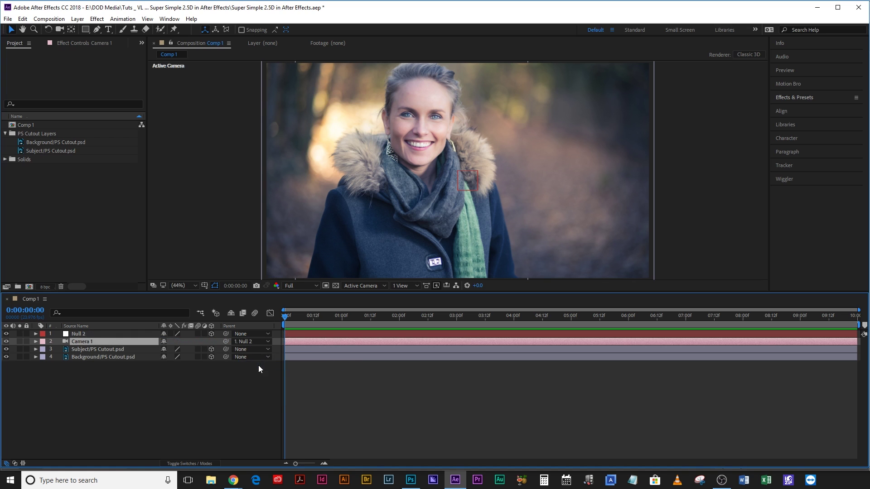
Test Null 2's Position by dragging it, then reset it to 960, 540, 0.
{"action": "left_click", "coordinate": [91, 334]}
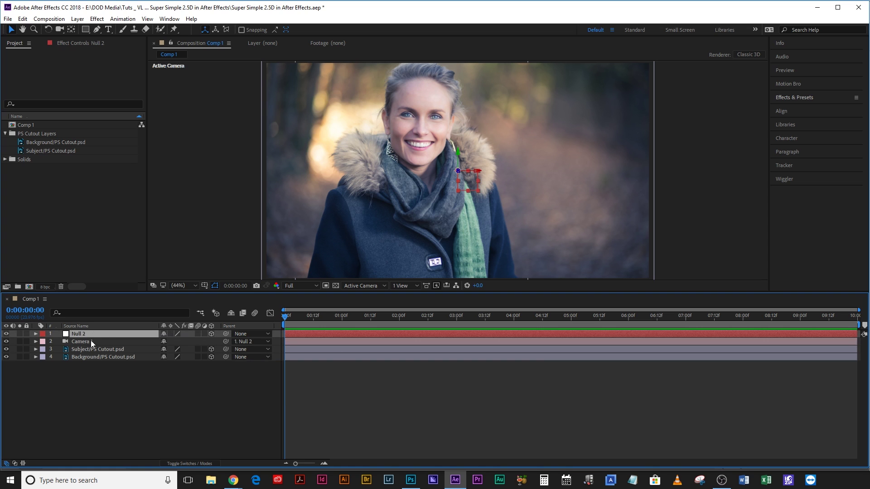
{"action": "key", "text": "p"}
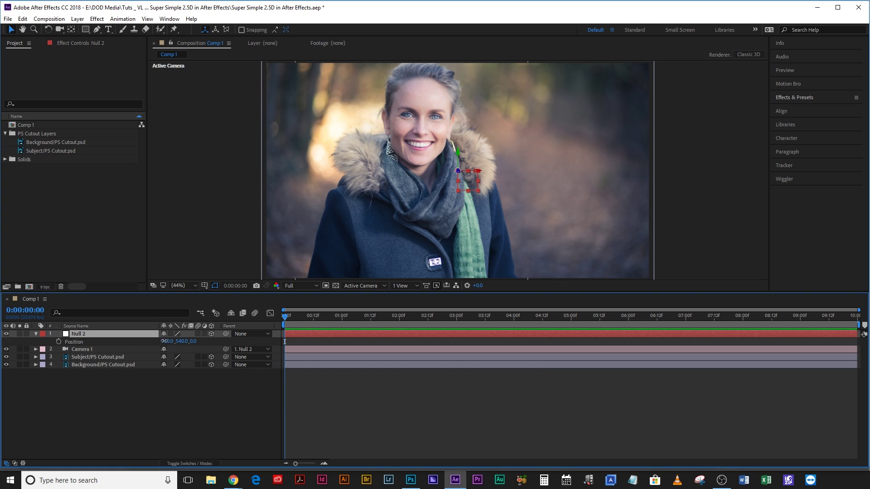
{"action": "left_click_drag", "start_coordinate": [163, 341], "coordinate": [28, 365]}
{"action": "right_click", "coordinate": [99, 342]}
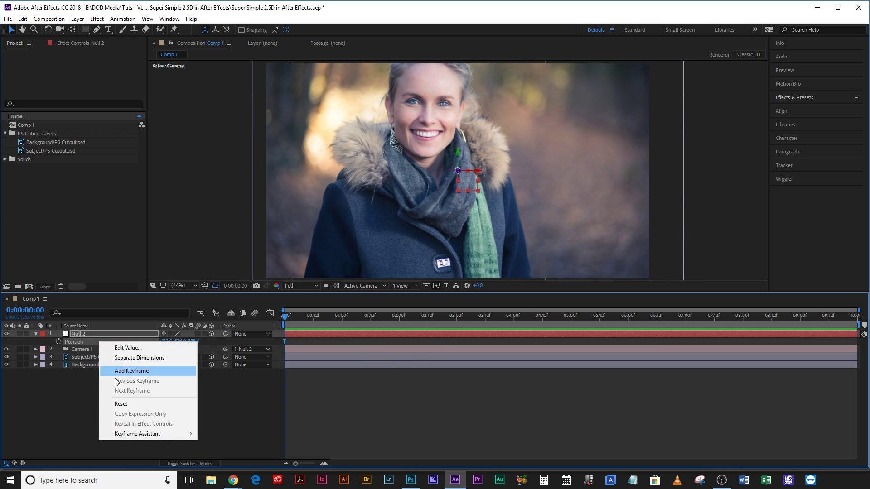
{"action": "left_click", "coordinate": [119, 403]}
From Custom View 1, set the Background layer's Position Z to 5000.
{"action": "left_click", "coordinate": [378, 286]}
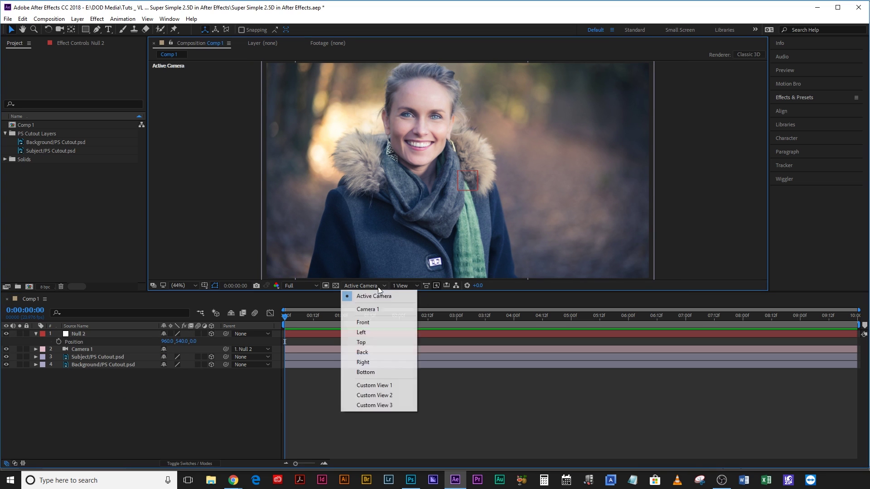
{"action": "left_click", "coordinate": [377, 385]}
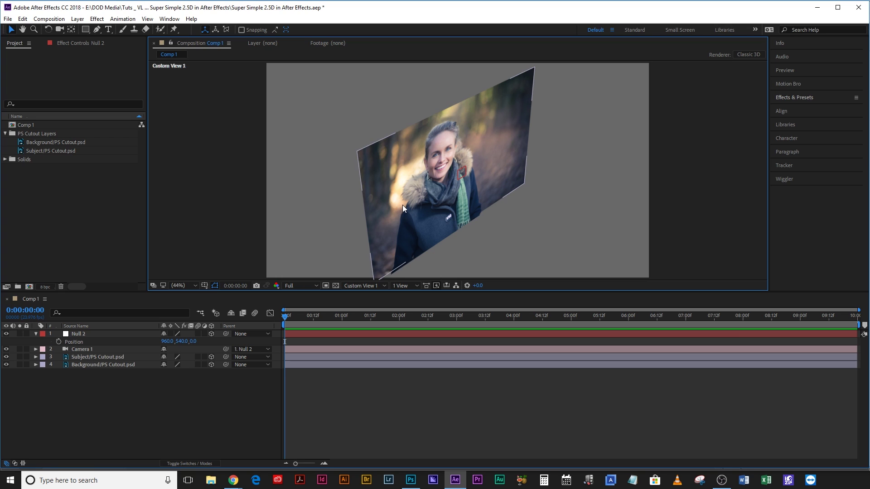
{"action": "left_click", "coordinate": [95, 365]}
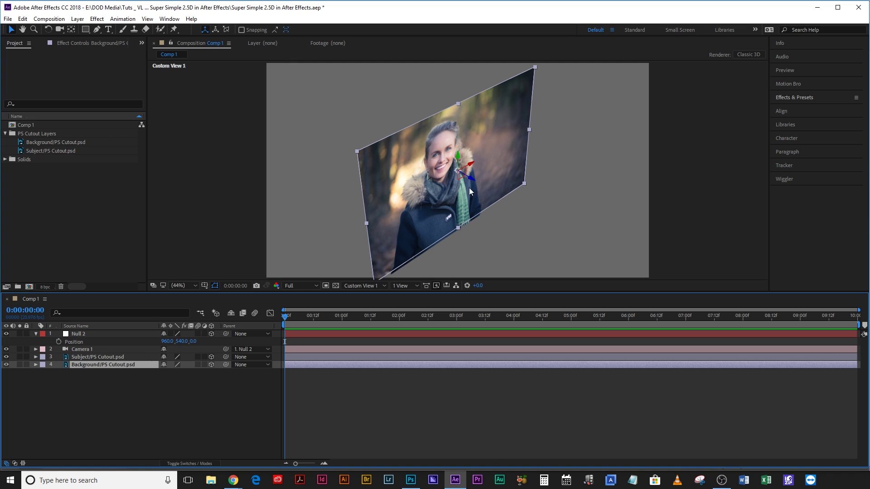
{"action": "key", "text": "p"}
{"action": "key", "text": "shift+s"}
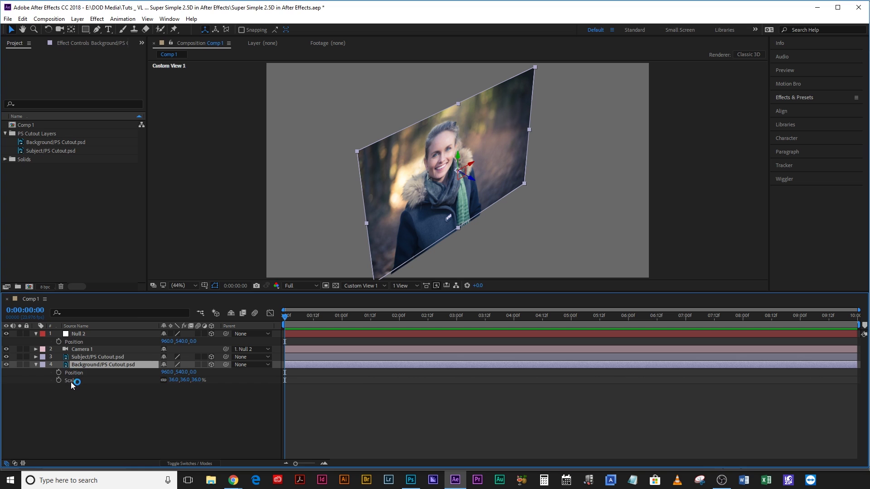
{"action": "left_click_drag", "start_coordinate": [193, 372], "coordinate": [507, 379]}
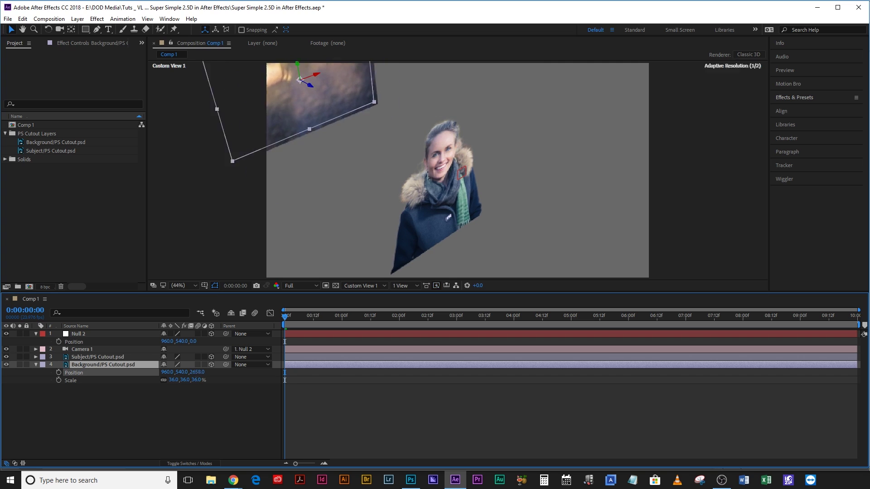
{"action": "left_click", "coordinate": [195, 372]}
{"action": "type", "text": "500"}
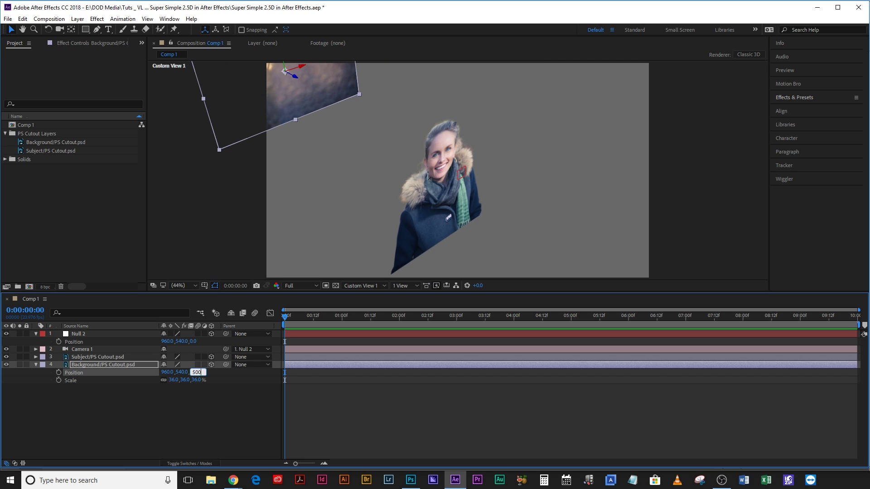
{"action": "type", "text": "0"}
{"action": "key", "text": "Return"}
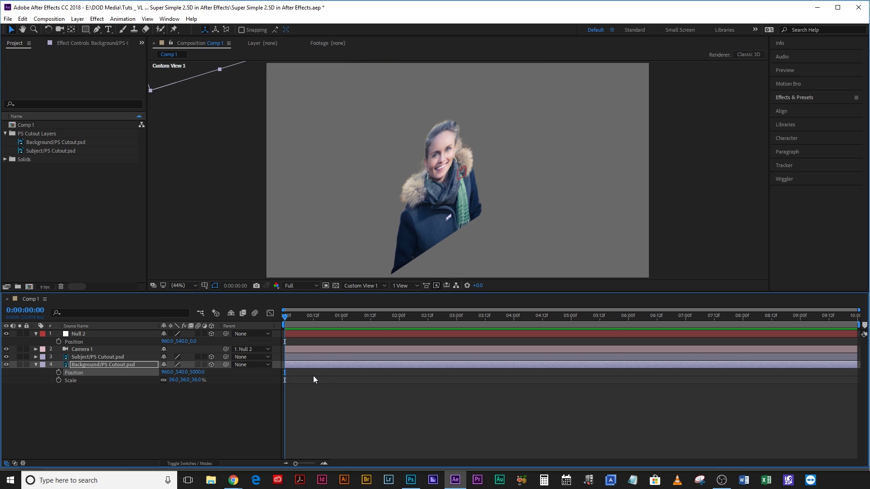
{"action": "left_click", "coordinate": [361, 285]}
Back in Active Camera, enlarge the Background to 78% and test moving Null 2.
{"action": "left_click", "coordinate": [368, 295]}
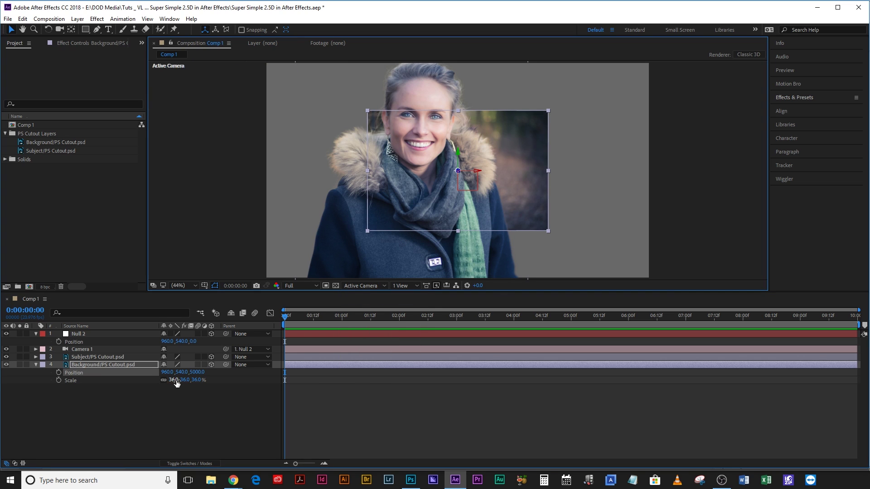
{"action": "left_click_drag", "start_coordinate": [177, 380], "coordinate": [198, 382]}
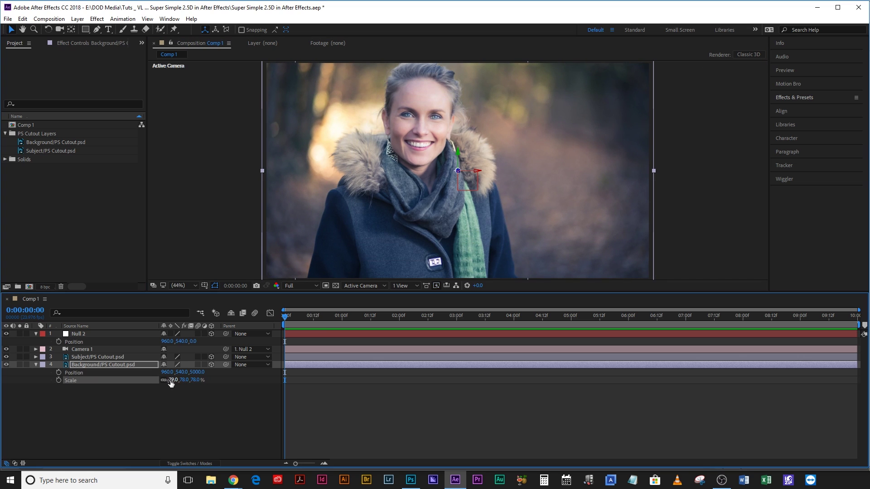
{"action": "left_click", "coordinate": [164, 402]}
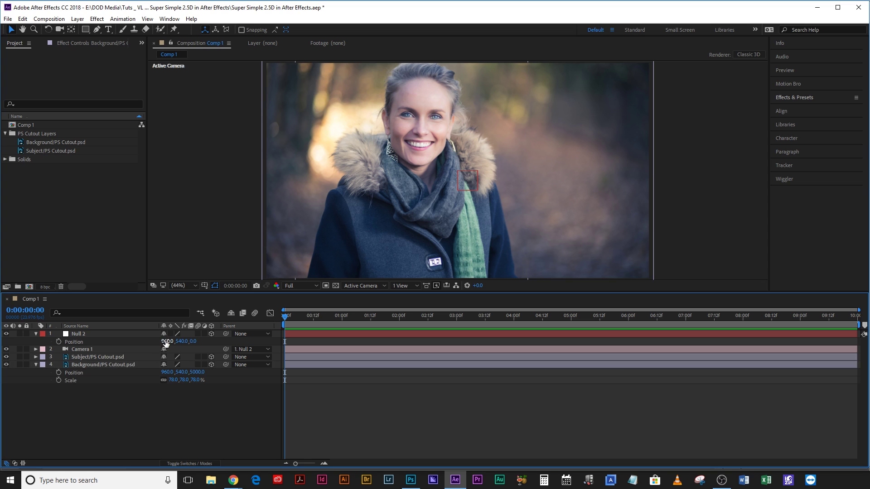
{"action": "left_click_drag", "start_coordinate": [165, 341], "coordinate": [226, 405]}
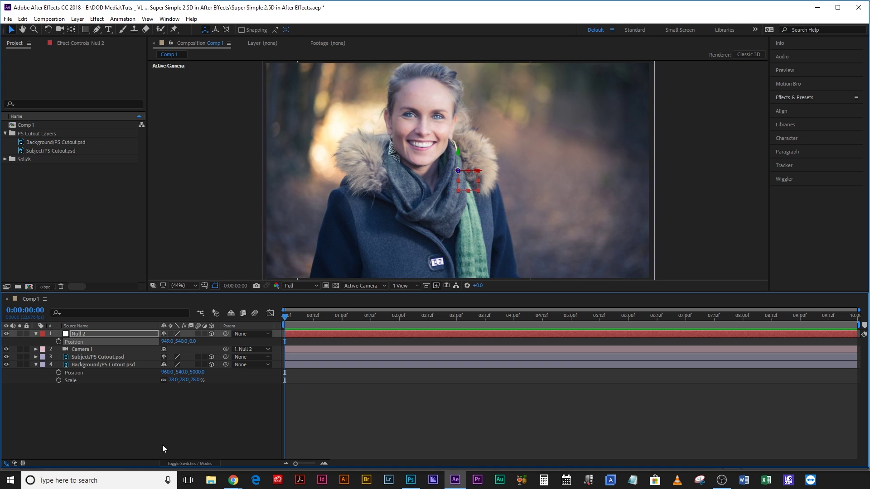
{"action": "left_click", "coordinate": [145, 439]}
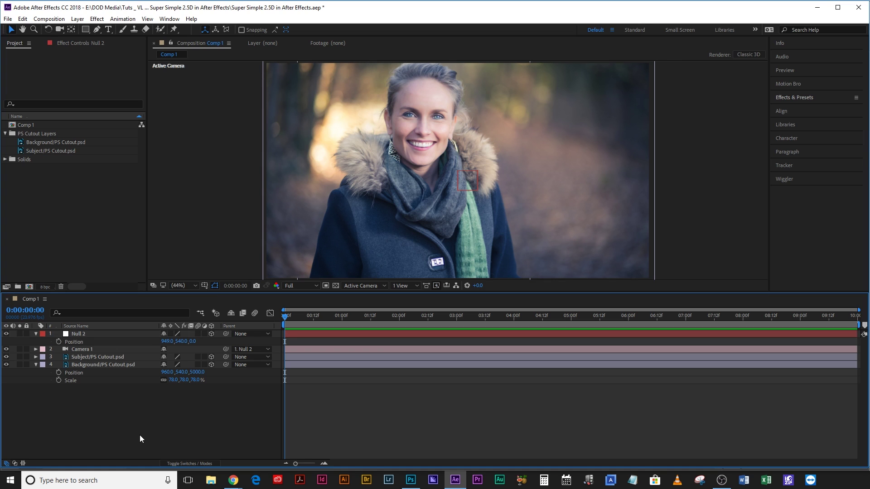
Raise Background scale to 87%, retest the null, and check the Subject's 31% scale.
{"action": "left_click_drag", "start_coordinate": [172, 380], "coordinate": [181, 382]}
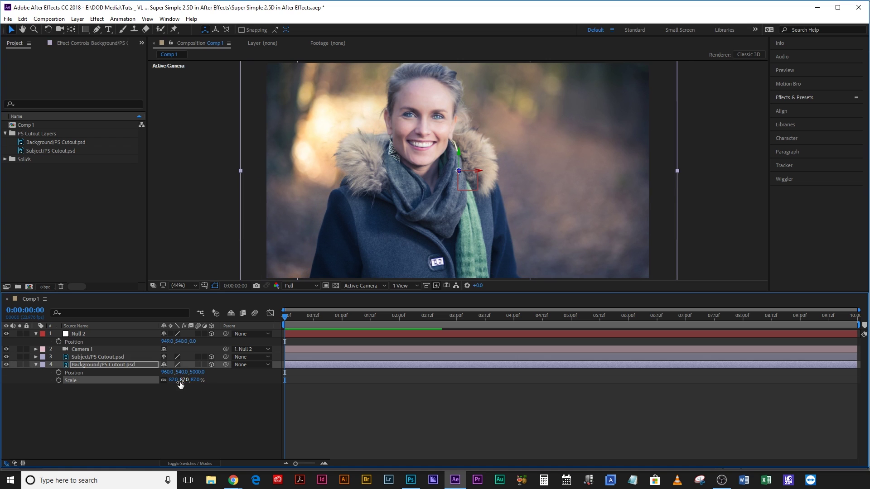
{"action": "left_click_drag", "start_coordinate": [166, 341], "coordinate": [172, 364]}
{"action": "left_click", "coordinate": [132, 357]}
{"action": "key", "text": "s"}
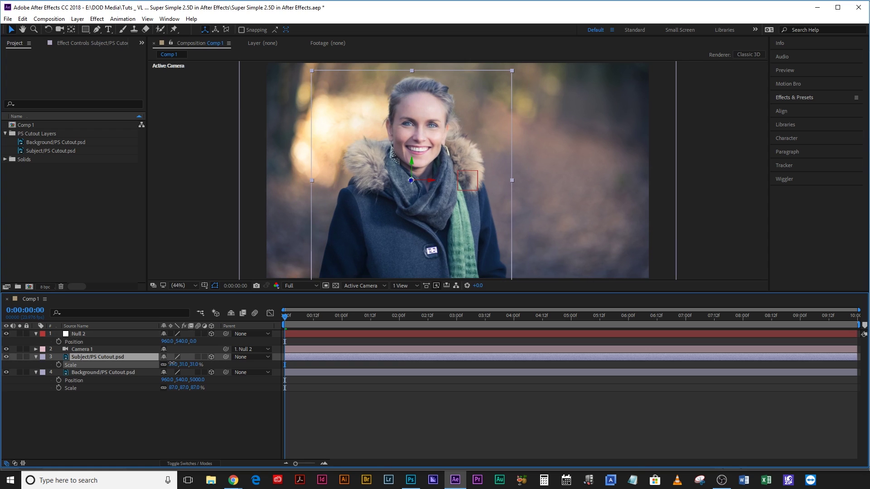
{"action": "left_click", "coordinate": [127, 432]}
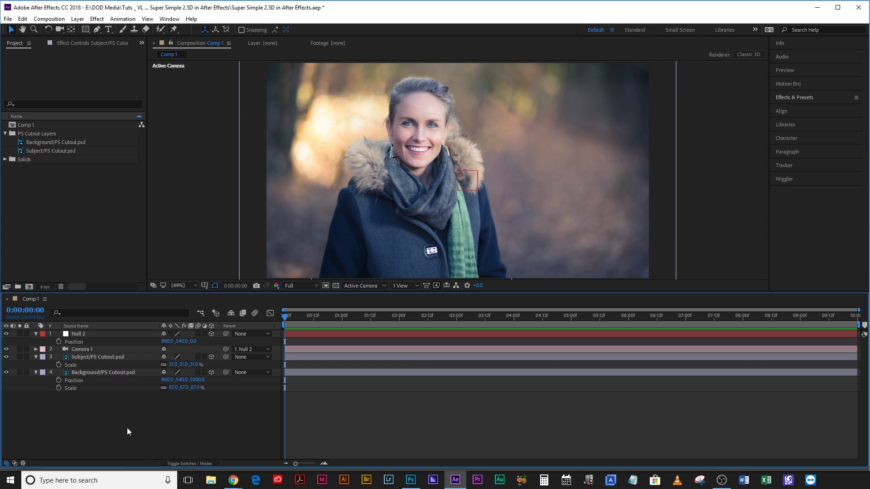
Keyframe Null 2's Position at frame 0, then push it forward and sideways at the end.
{"action": "left_click", "coordinate": [93, 333]}
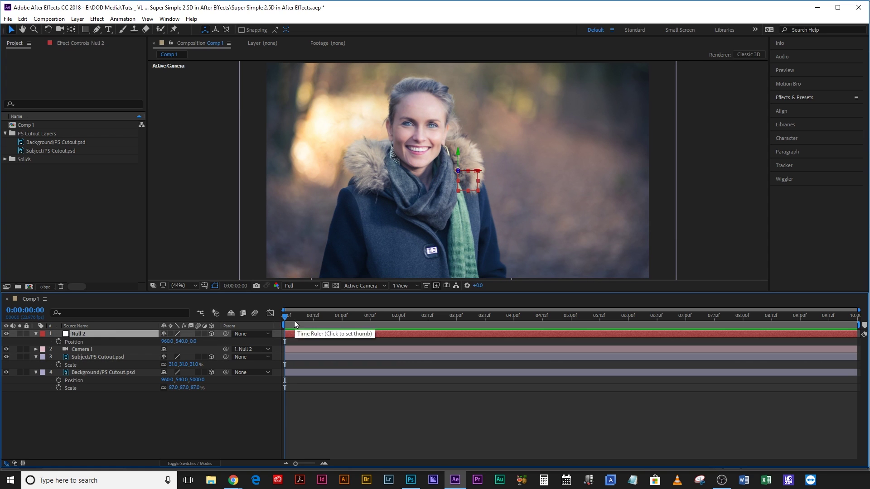
{"action": "left_click", "coordinate": [58, 341]}
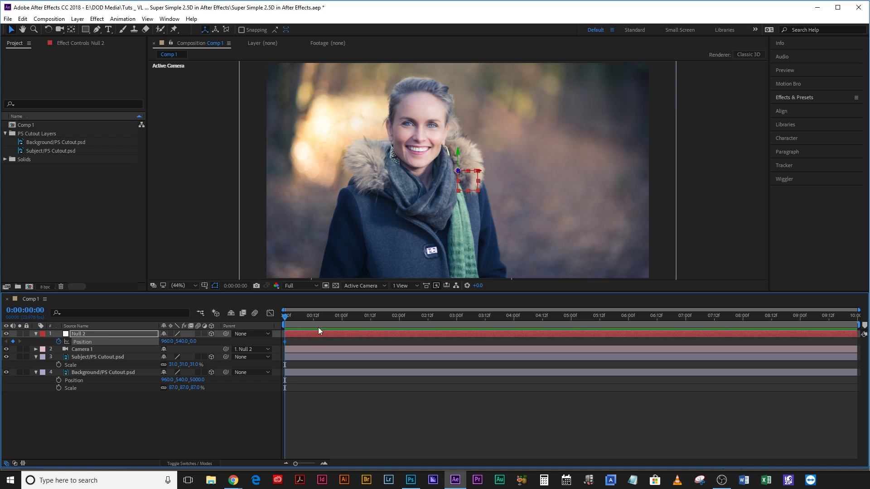
{"action": "left_click_drag", "start_coordinate": [331, 313], "coordinate": [855, 315]}
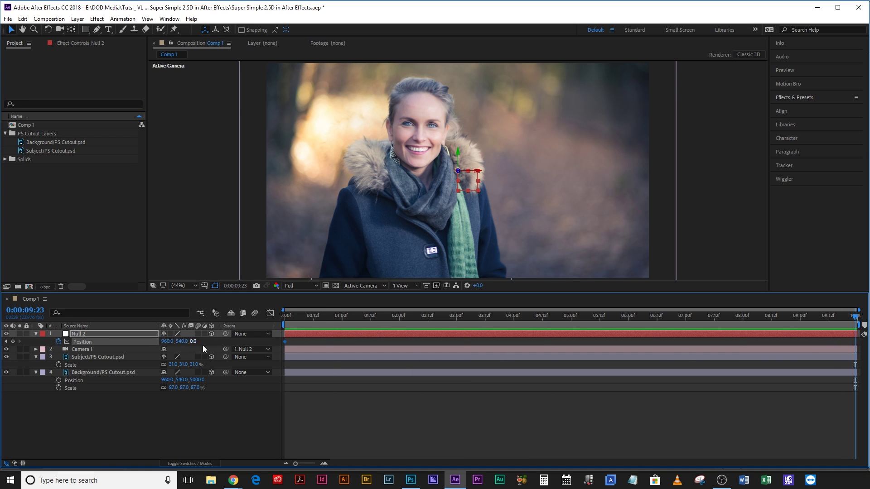
{"action": "left_click_drag", "start_coordinate": [194, 341], "coordinate": [431, 351]}
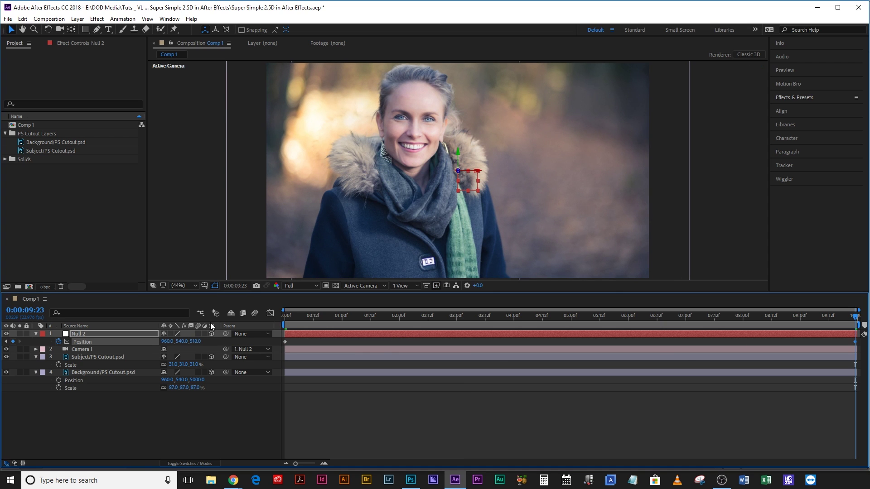
{"action": "left_click_drag", "start_coordinate": [167, 341], "coordinate": [185, 340]}
Preview the camera push-in through to the final frame, then return to the start.
{"action": "key", "text": "space"}
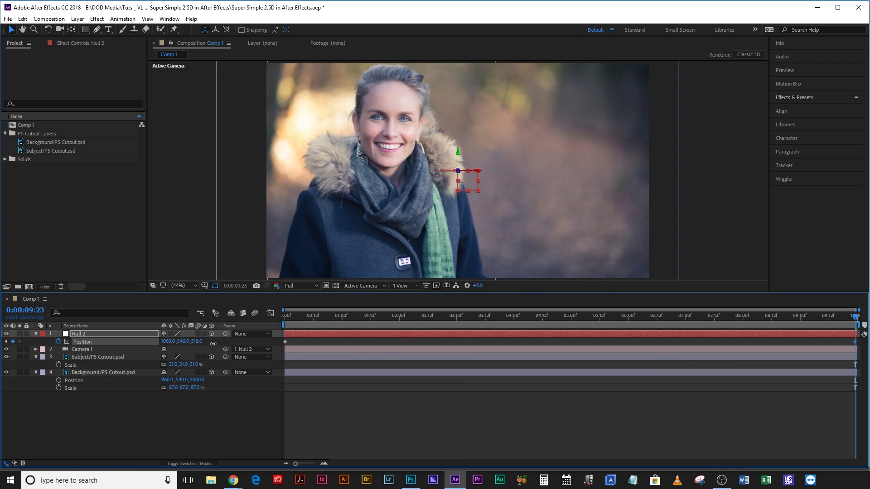
{"action": "left_click_drag", "start_coordinate": [312, 315], "coordinate": [161, 348]}
{"action": "left_click_drag", "start_coordinate": [332, 344], "coordinate": [856, 314]}
{"action": "left_click", "coordinate": [117, 430]}
{"action": "key", "text": "Home"}
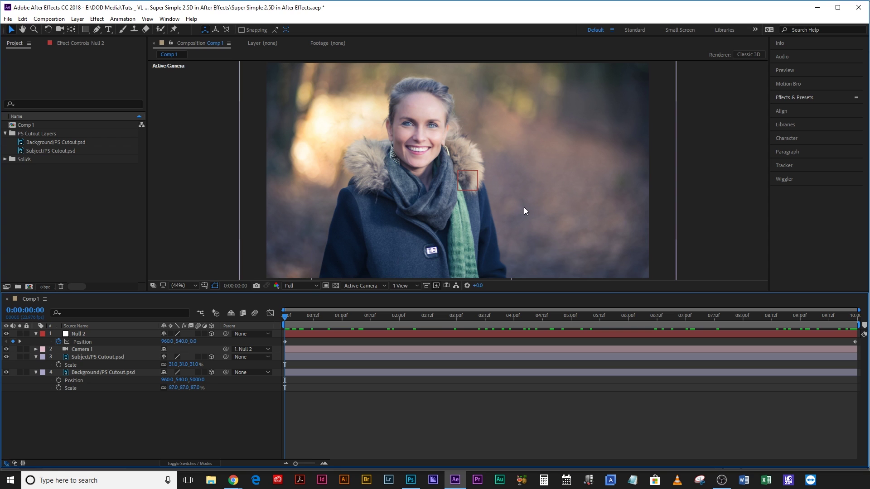
Save the transparent maple leaf PNG from Google Images as maple-leaf-3-1024x832.png in the project folder.
{"action": "key", "text": "alt+Tab"}
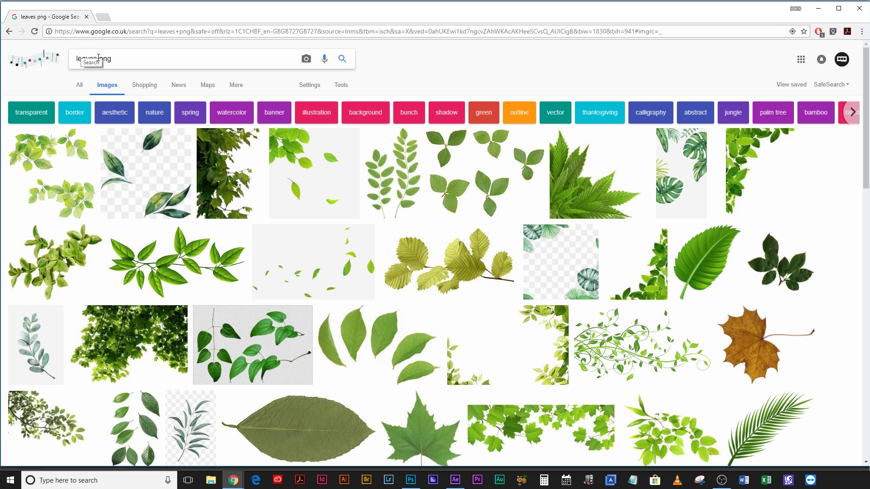
{"action": "scroll", "coordinate": [608, 221], "scroll_direction": "down", "scroll_amount": 5}
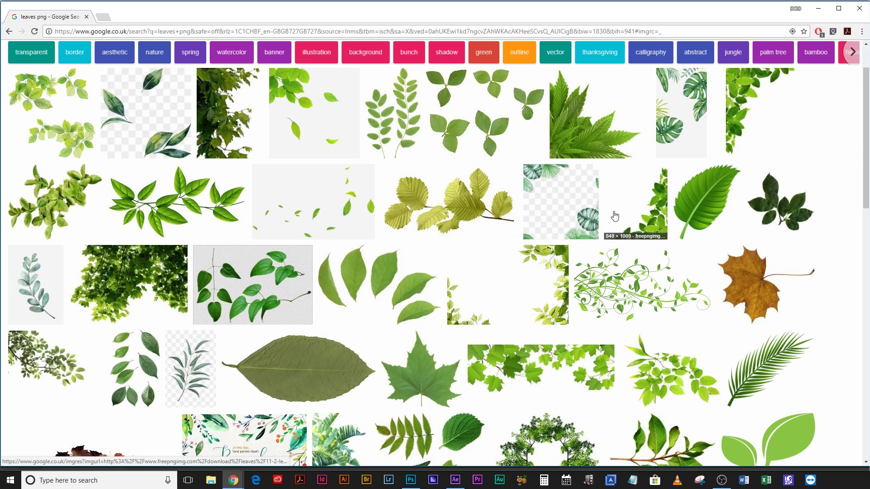
{"action": "scroll", "coordinate": [608, 221], "scroll_direction": "up", "scroll_amount": 2}
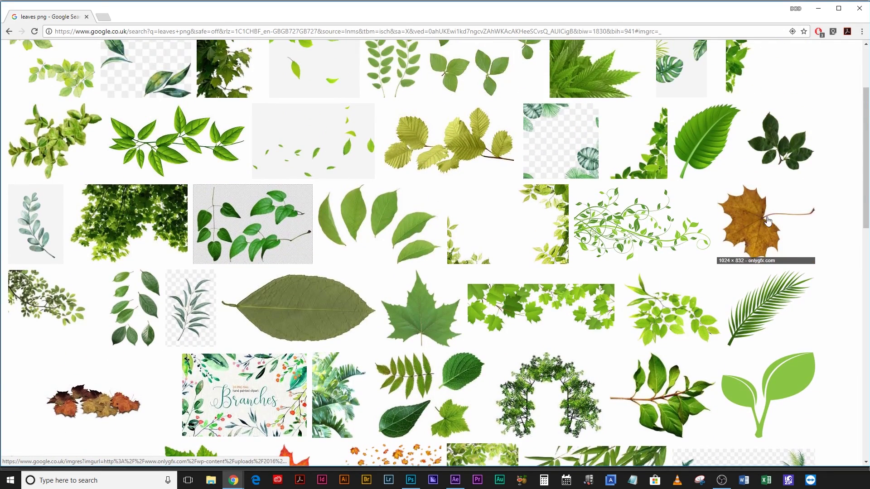
{"action": "left_click", "coordinate": [752, 221]}
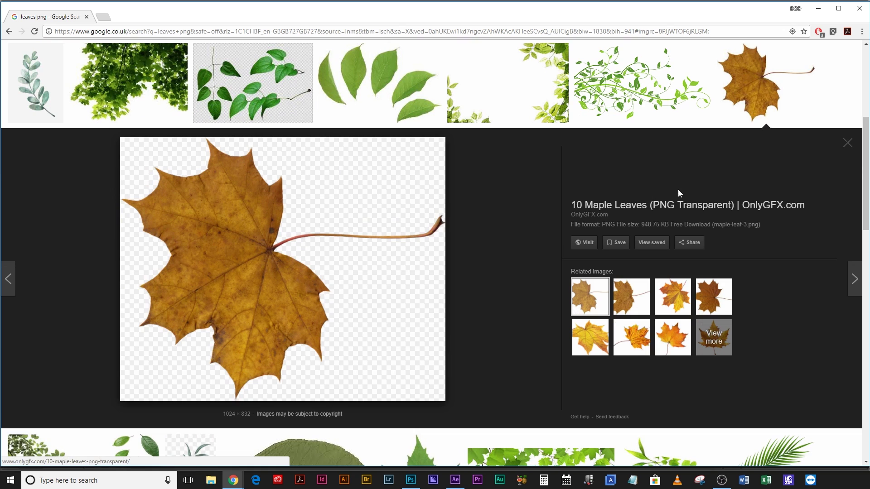
{"action": "right_click", "coordinate": [342, 209]}
{"action": "left_click", "coordinate": [364, 251]}
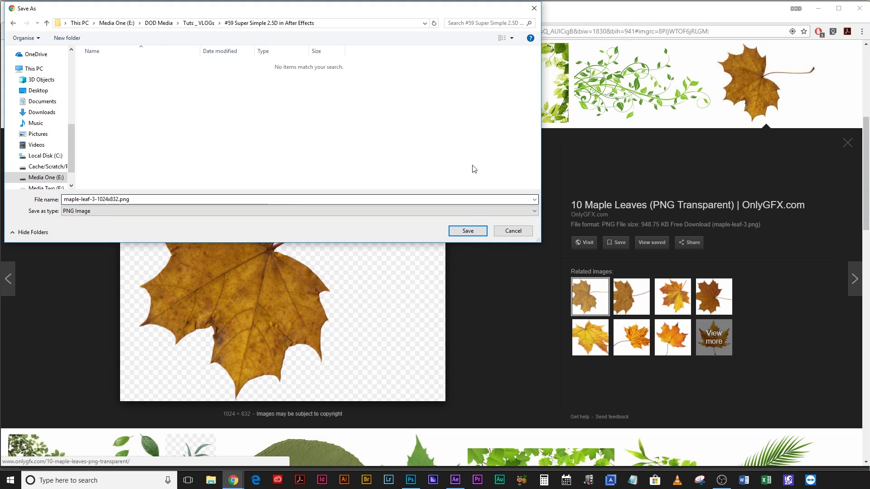
{"action": "left_click", "coordinate": [471, 231]}
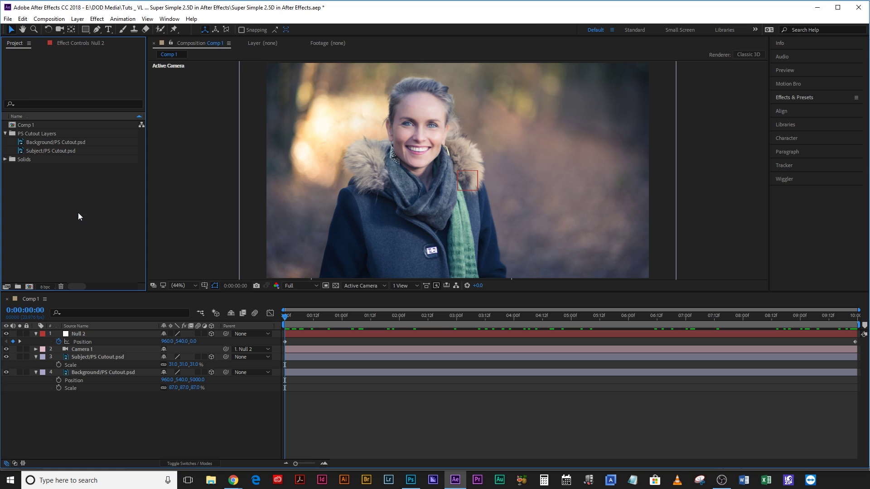
Import the downloaded maple leaf PNG and add it to Comp 1's timeline.
{"action": "double_click", "coordinate": [77, 213]}
{"action": "double_click", "coordinate": [108, 89]}
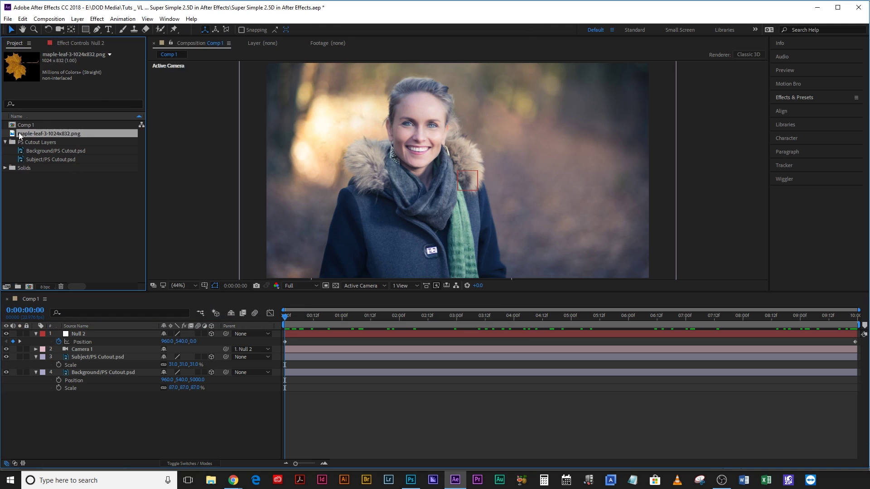
{"action": "left_click_drag", "start_coordinate": [18, 133], "coordinate": [103, 354]}
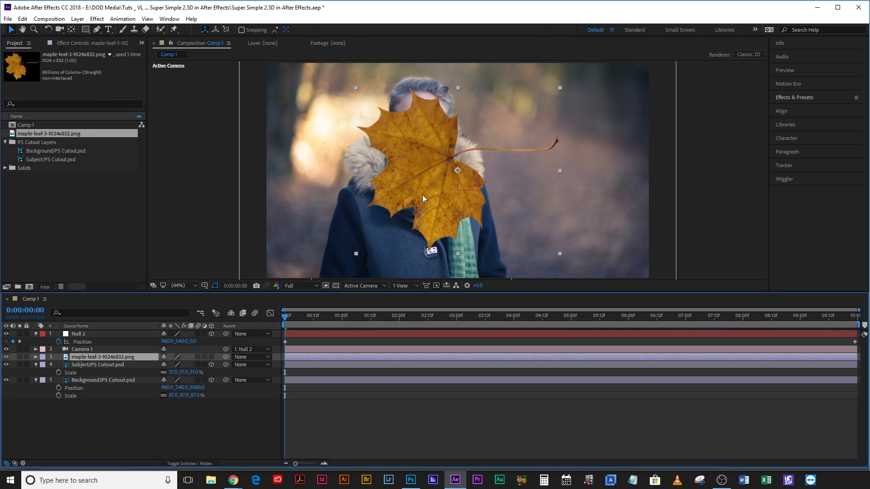
Make the maple leaf a 3D layer and scale it down to a small size.
{"action": "left_click", "coordinate": [211, 357]}
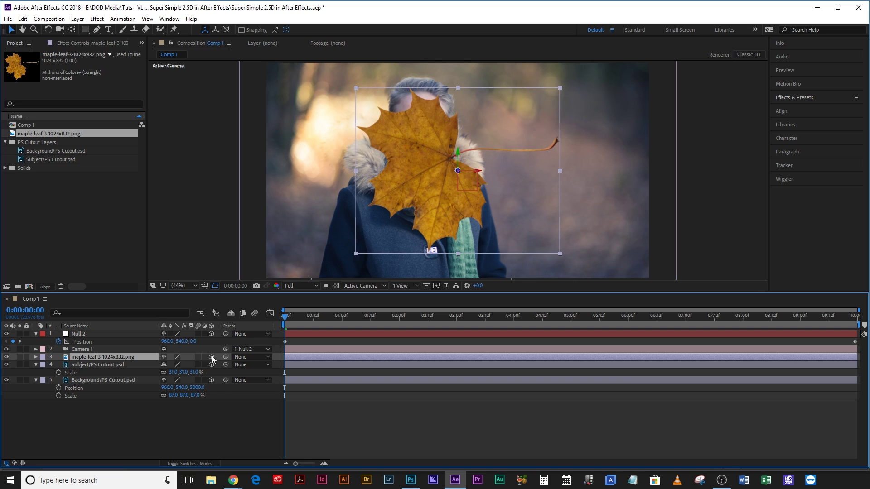
{"action": "key", "text": "s"}
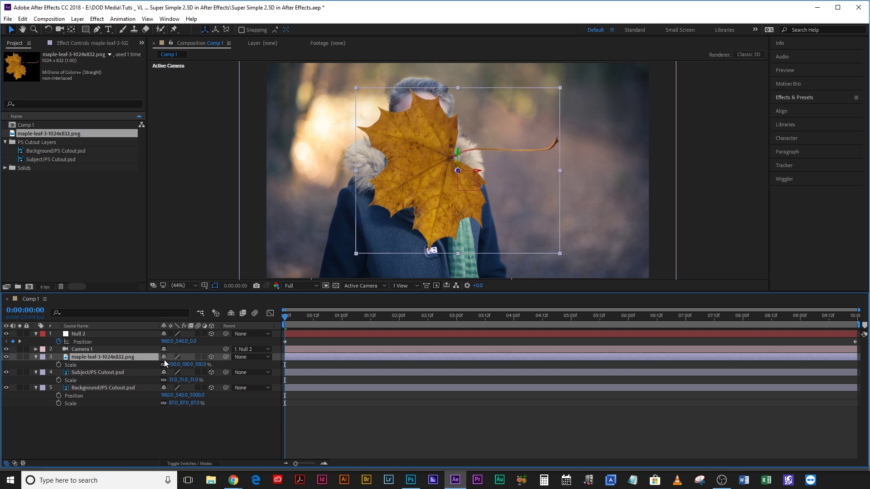
{"action": "left_click_drag", "start_coordinate": [173, 366], "coordinate": [392, 335]}
{"action": "key", "text": "p"}
Switch the viewer to 2 Views - Horizontal with Custom View 1 in the left view.
{"action": "left_click", "coordinate": [401, 285]}
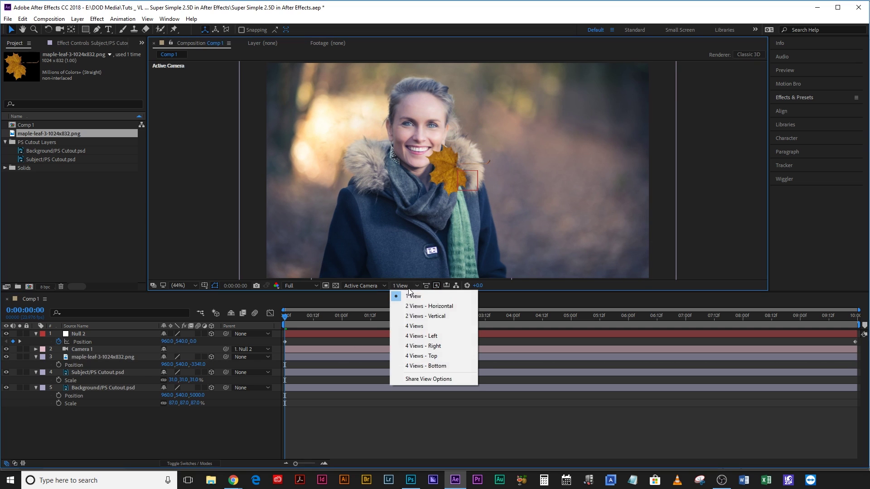
{"action": "left_click", "coordinate": [416, 306]}
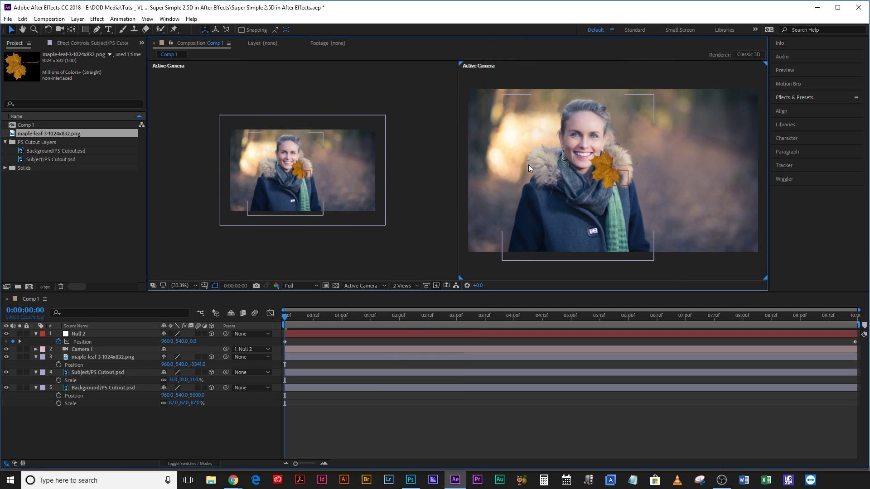
{"action": "left_click", "coordinate": [187, 72]}
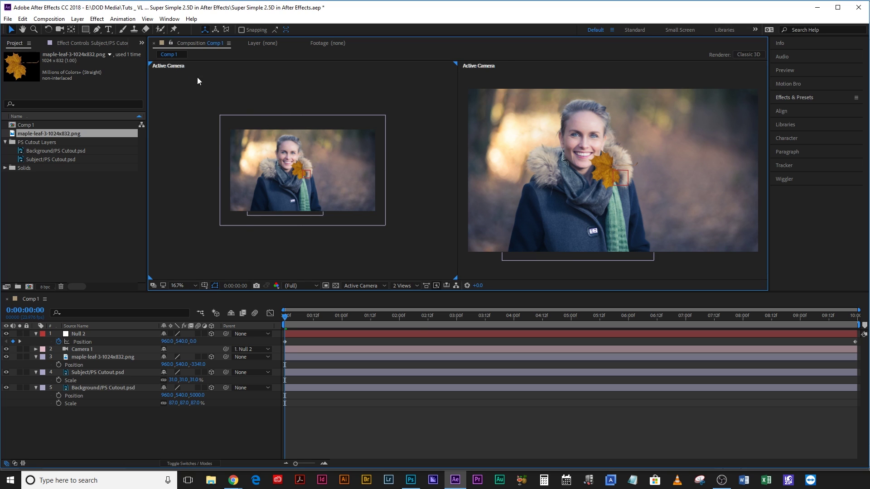
{"action": "left_click", "coordinate": [376, 285]}
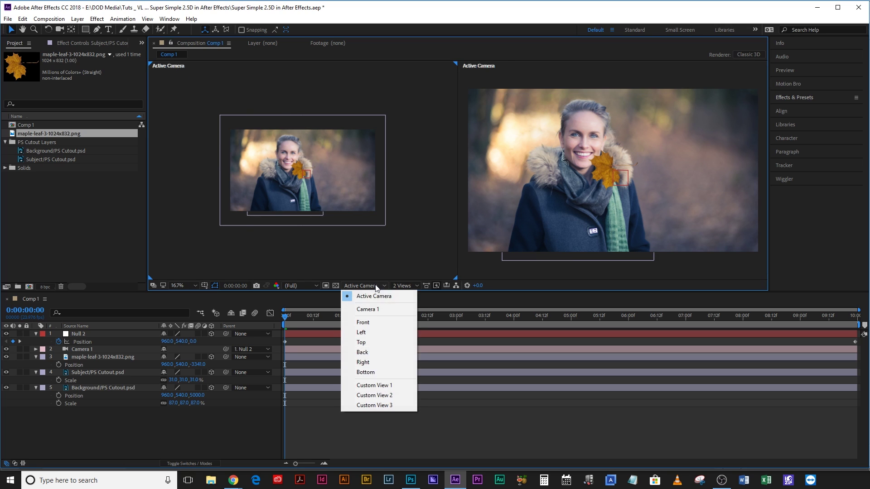
{"action": "left_click", "coordinate": [375, 387]}
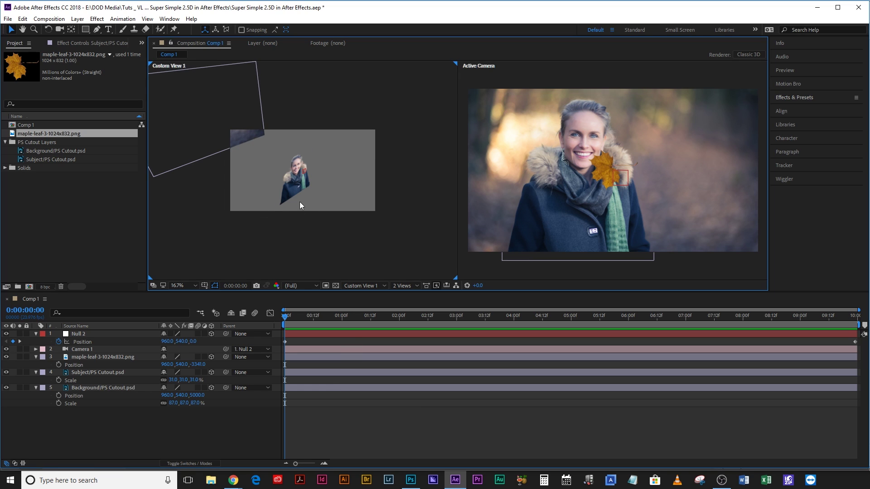
{"action": "left_click", "coordinate": [139, 436]}
{"action": "key", "text": "KP_3"}
{"action": "scroll", "coordinate": [389, 228], "scroll_direction": "down", "scroll_amount": 2}
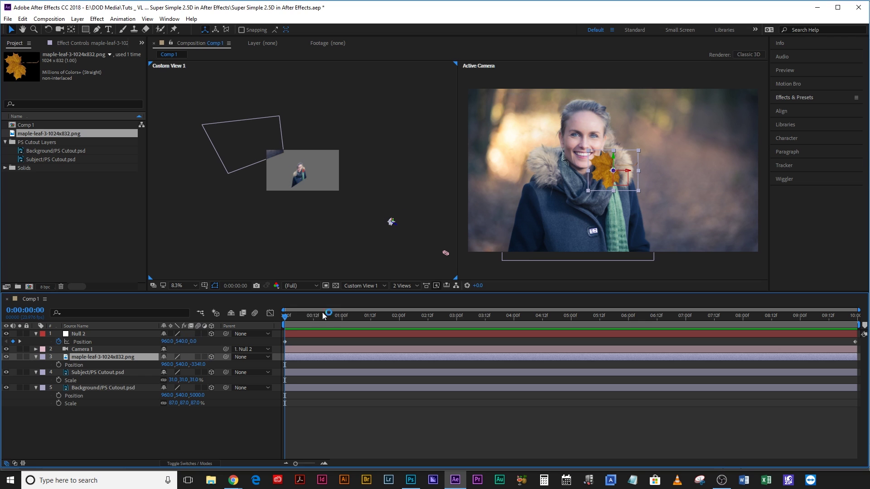
Scrub the camera move and place the first leaf to the right of the woman.
{"action": "left_click_drag", "start_coordinate": [290, 315], "coordinate": [120, 404]}
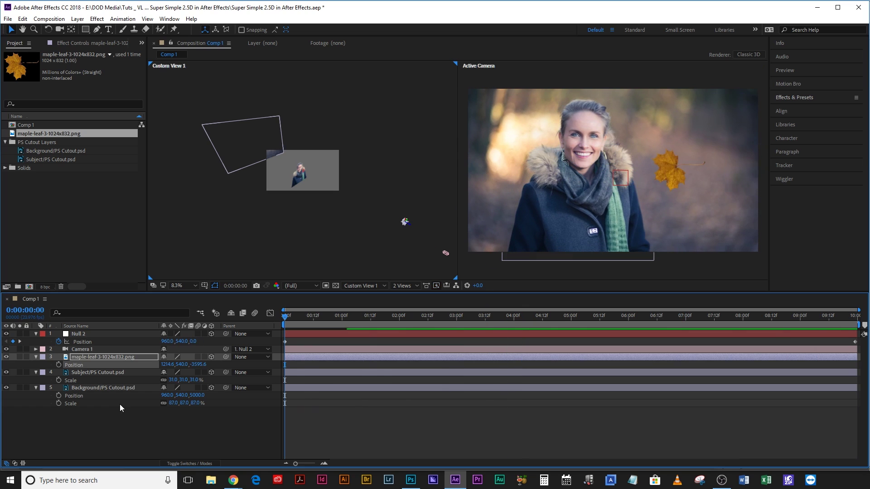
{"action": "key", "text": "ctrl+z"}
{"action": "key", "text": "ctrl+shift+z"}
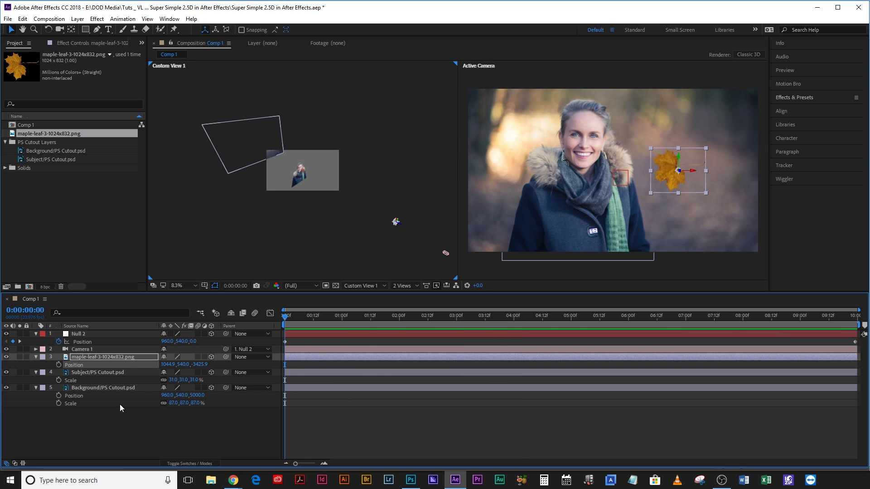
{"action": "key", "text": "ctrl+shift+z"}
Duplicate the leaf, rotate it to 135°, move it beside her face and scale it to 9%.
{"action": "left_click", "coordinate": [94, 357]}
{"action": "key", "text": "ctrl+d"}
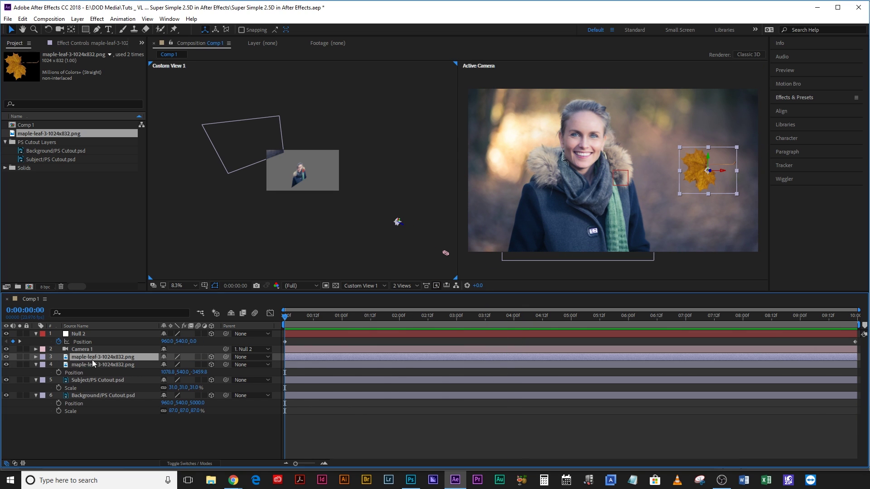
{"action": "key", "text": "r"}
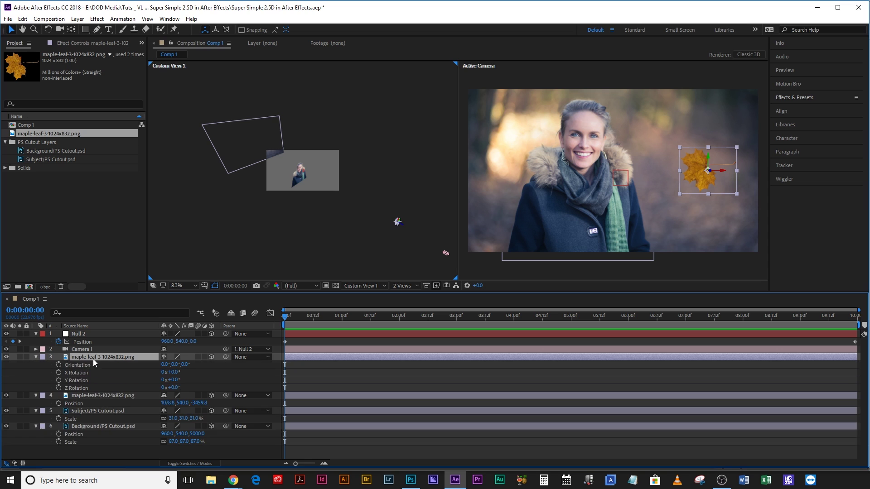
{"action": "left_click_drag", "start_coordinate": [170, 388], "coordinate": [236, 392]}
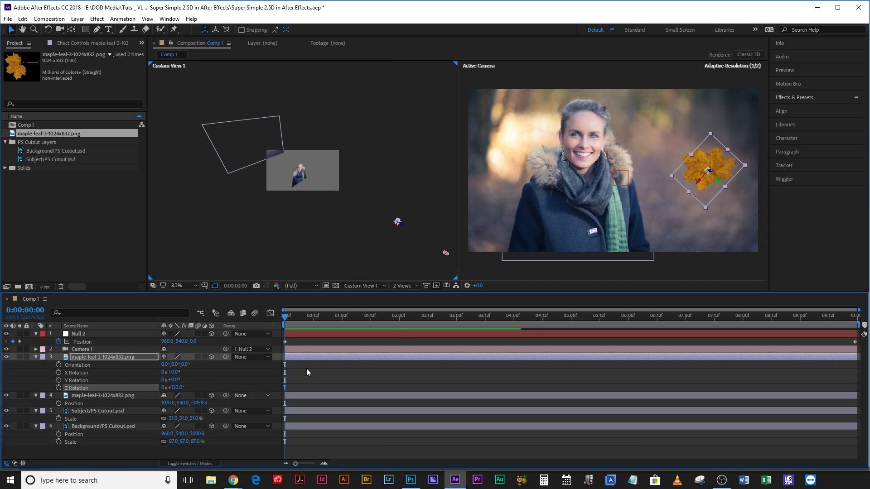
{"action": "left_click_drag", "start_coordinate": [723, 158], "coordinate": [529, 110]}
{"action": "key", "text": "p"}
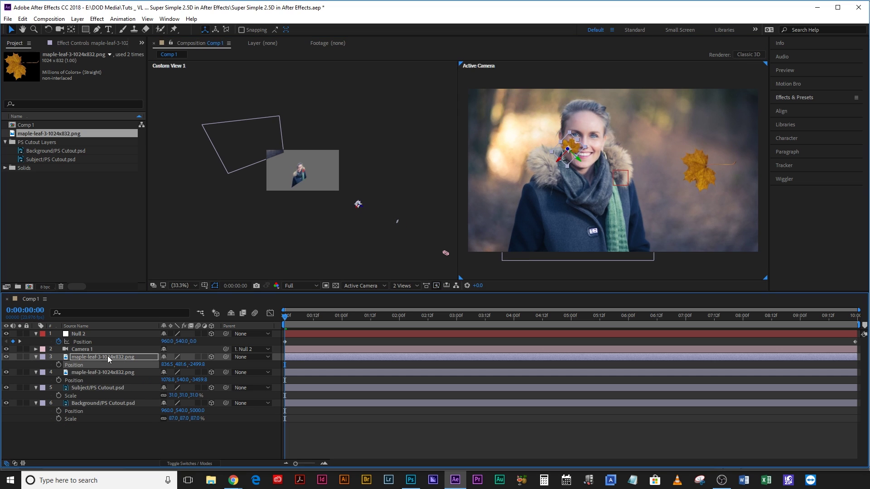
{"action": "key", "text": "s"}
{"action": "left_click_drag", "start_coordinate": [172, 365], "coordinate": [174, 364]}
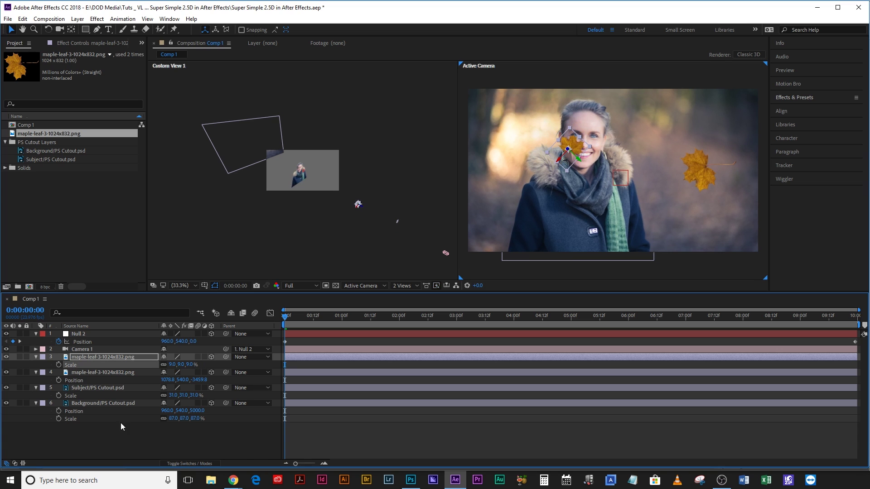
Duplicate another leaf, place it right of her head, closer to camera and larger.
{"action": "key", "text": "ctrl+d"}
{"action": "key", "text": "shift+r"}
{"action": "key", "text": "shift+p"}
{"action": "left_click_drag", "start_coordinate": [564, 135], "coordinate": [653, 121]}
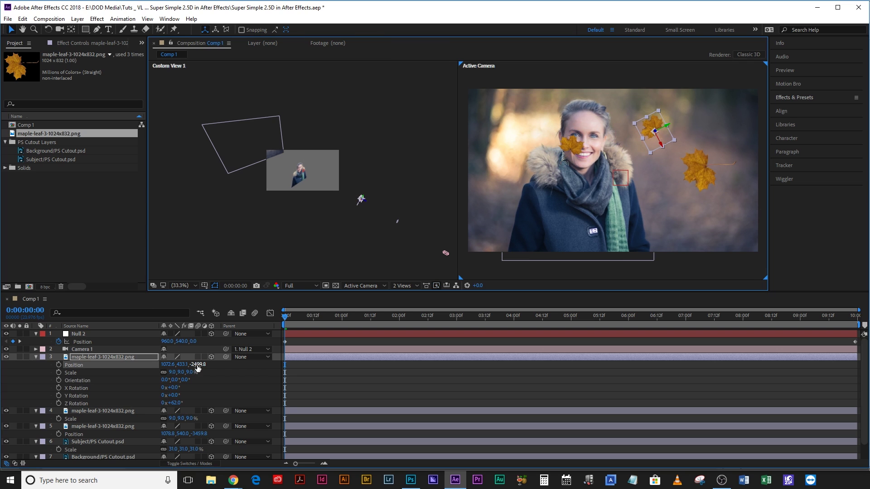
{"action": "left_click_drag", "start_coordinate": [198, 367], "coordinate": [681, 376]}
{"action": "left_click_drag", "start_coordinate": [172, 372], "coordinate": [177, 372]}
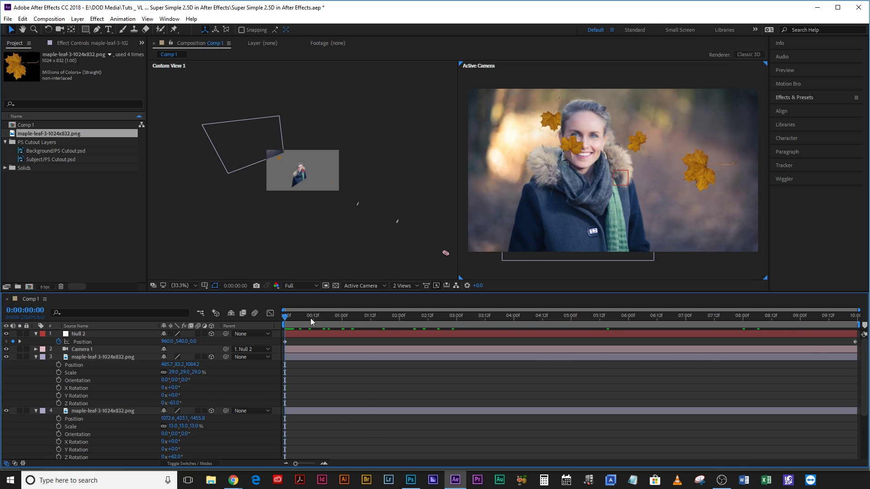
{"action": "left_click_drag", "start_coordinate": [287, 316], "coordinate": [275, 399]}
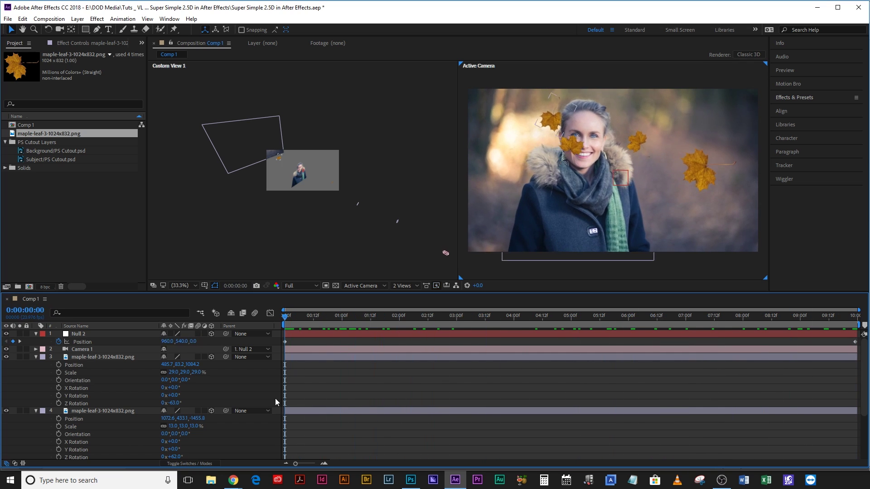
Keyframe the four leaves' Position from first to last frame, lowering them at the end, and preview.
{"action": "left_click", "coordinate": [79, 361]}
{"action": "left_click", "coordinate": [124, 392], "text": "shift"}
{"action": "key", "text": "u"}
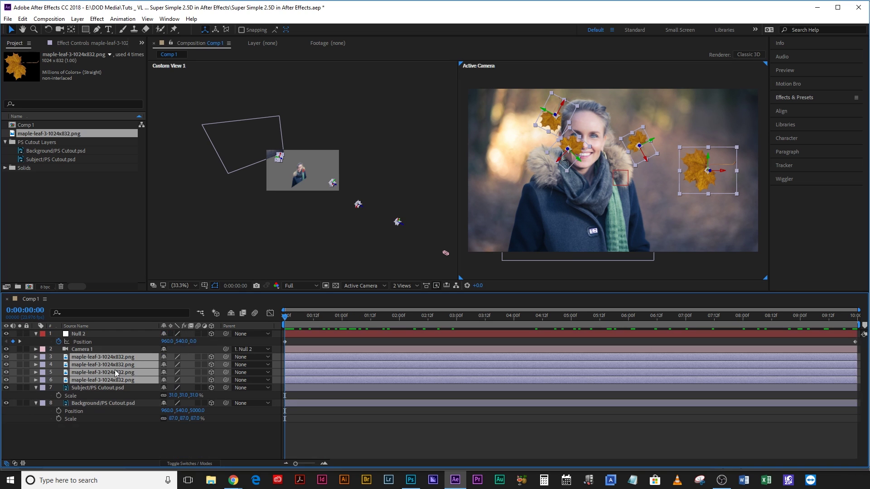
{"action": "key", "text": "p"}
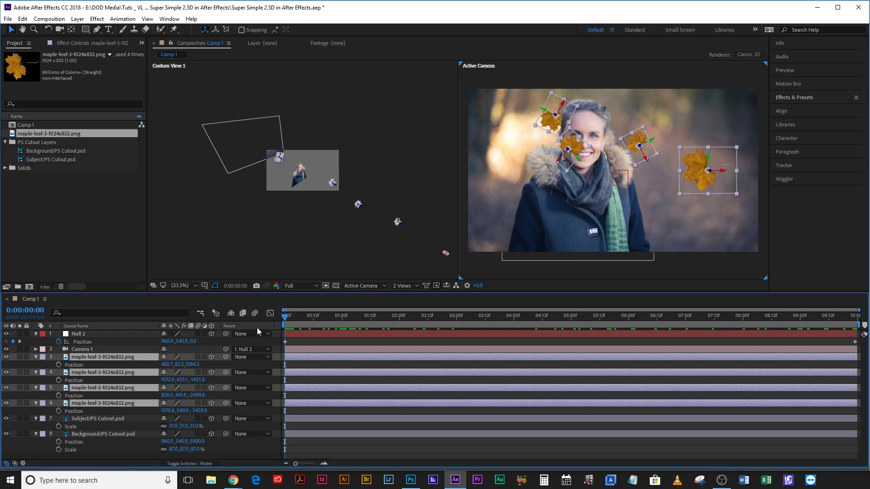
{"action": "left_click", "coordinate": [58, 365]}
{"action": "left_click", "coordinate": [856, 319]}
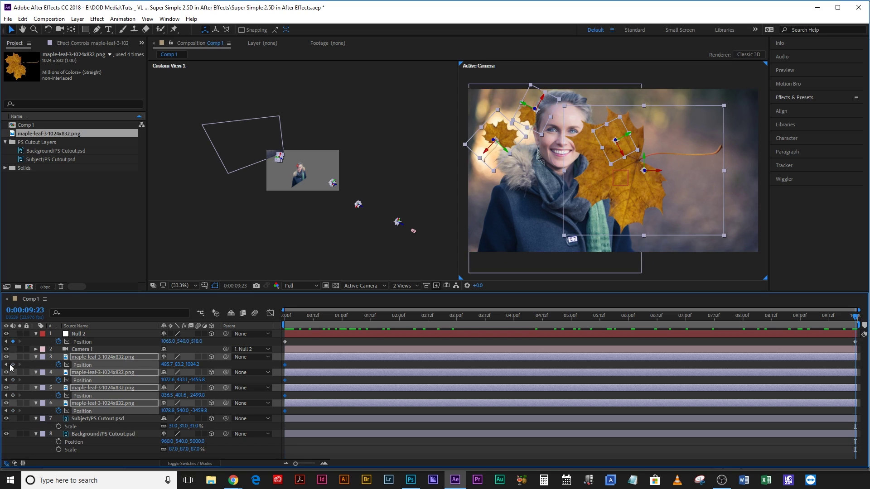
{"action": "left_click", "coordinate": [13, 364]}
{"action": "left_click_drag", "start_coordinate": [179, 365], "coordinate": [234, 367]}
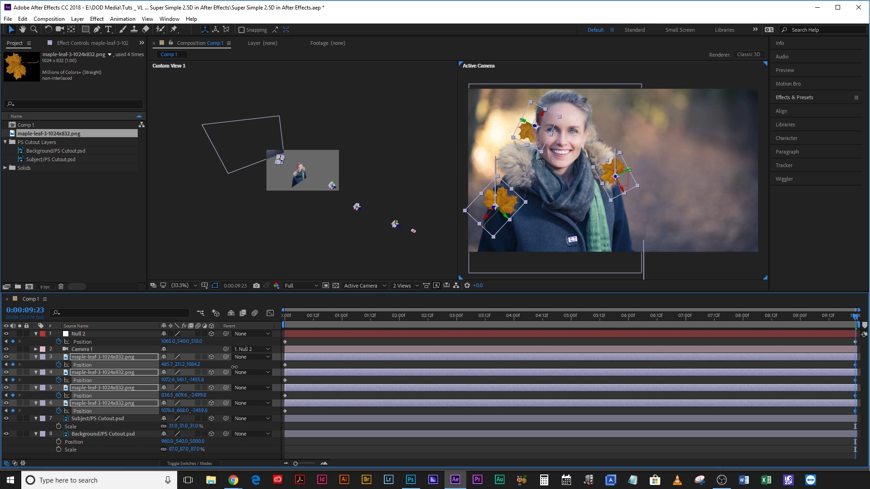
{"action": "key", "text": "space"}
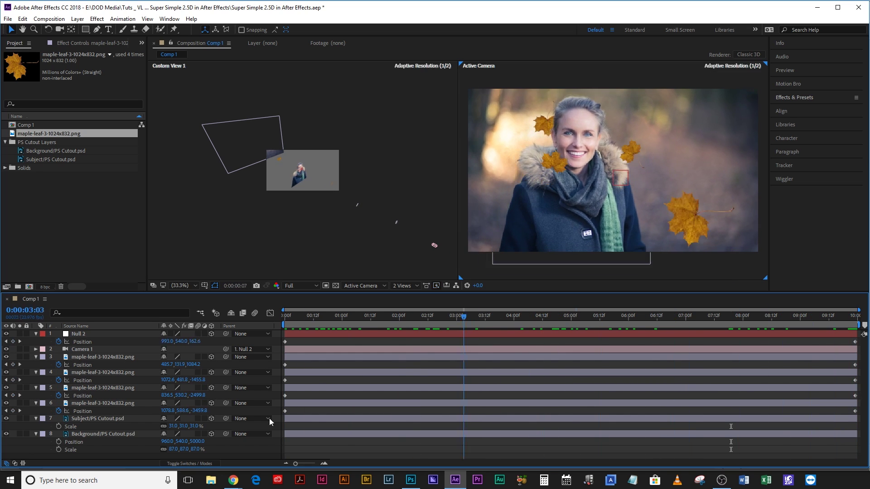
{"action": "key", "text": "space"}
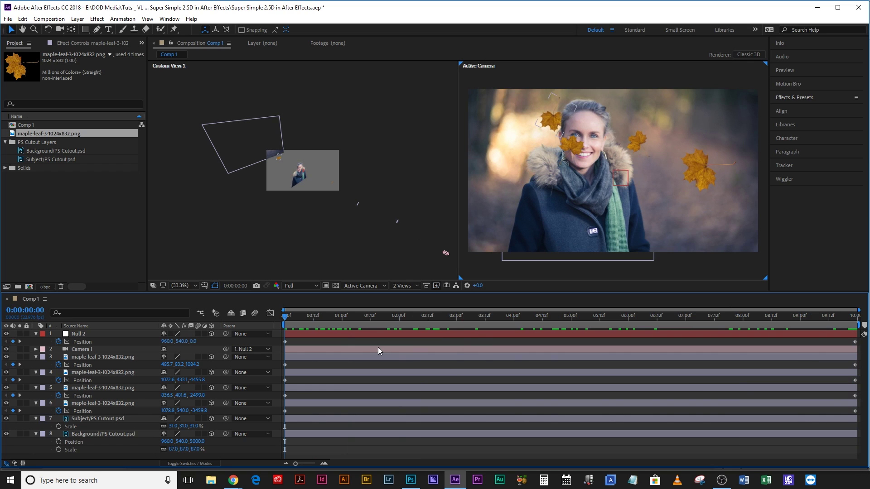
Drag the face-covering leaf left to Position 693.7, 505.2, -2499.8.
{"action": "left_click", "coordinate": [301, 387]}
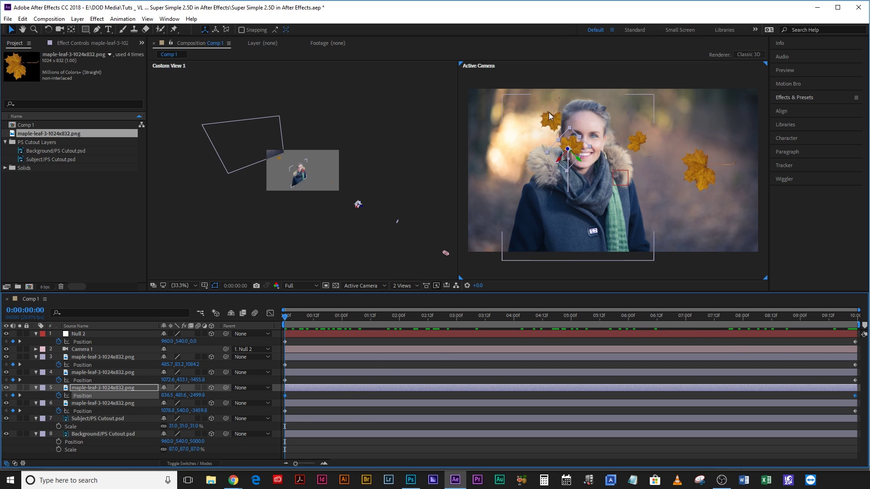
{"action": "left_click_drag", "start_coordinate": [567, 146], "coordinate": [514, 154]}
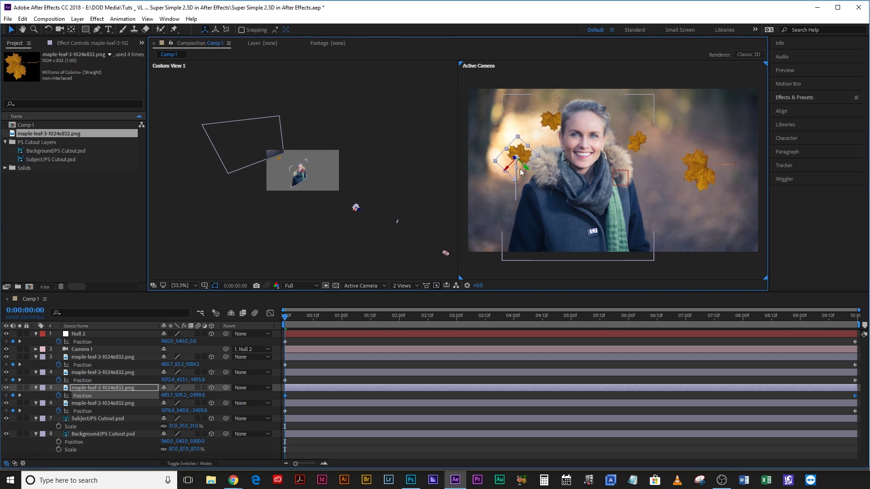
{"action": "left_click", "coordinate": [90, 350]}
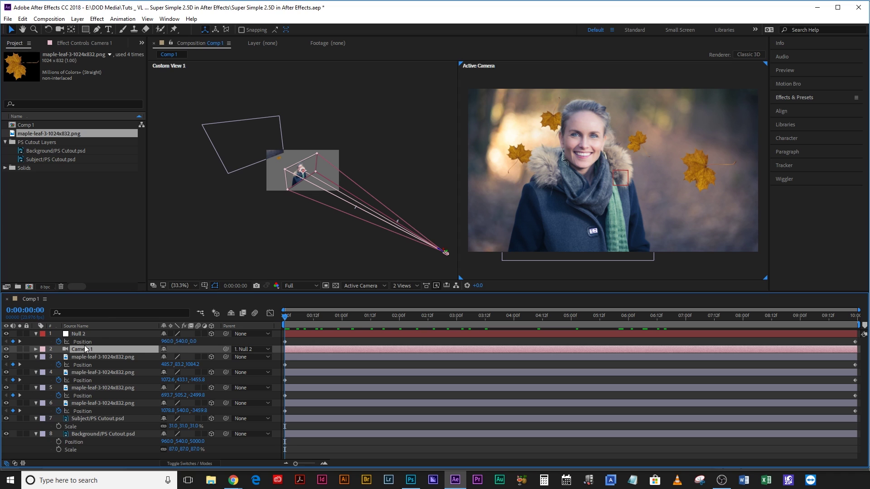
{"action": "key", "text": "a"}
{"action": "key", "text": "a"}
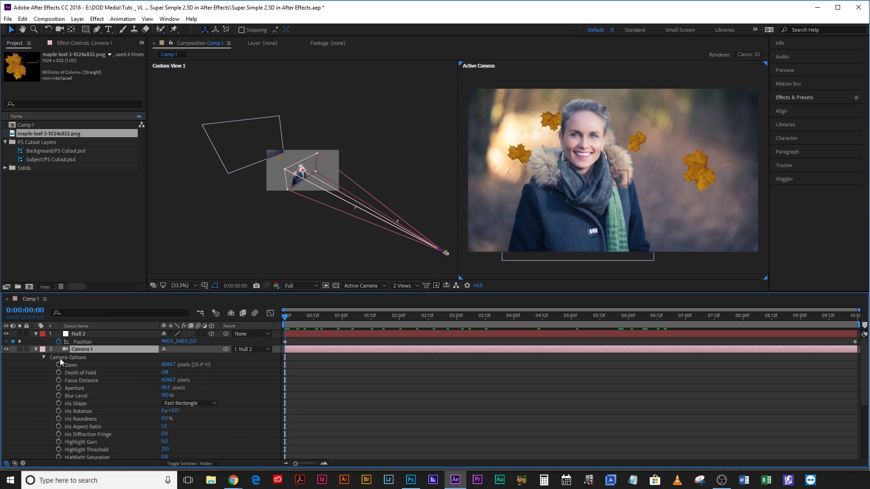
{"action": "left_click", "coordinate": [165, 373]}
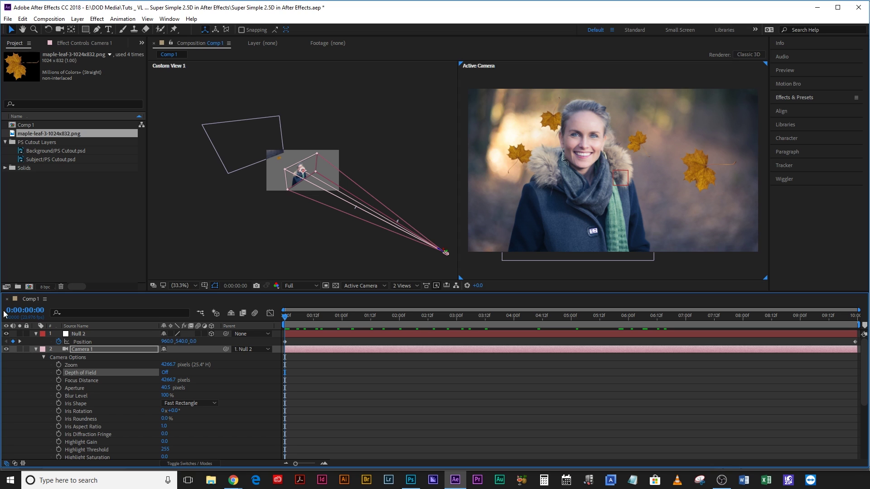
{"action": "left_click", "coordinate": [36, 350]}
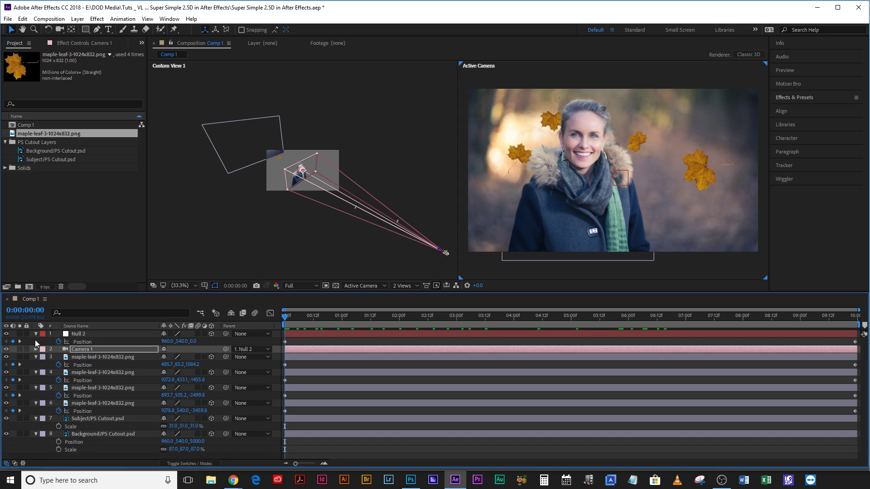
{"action": "left_click", "coordinate": [83, 357]}
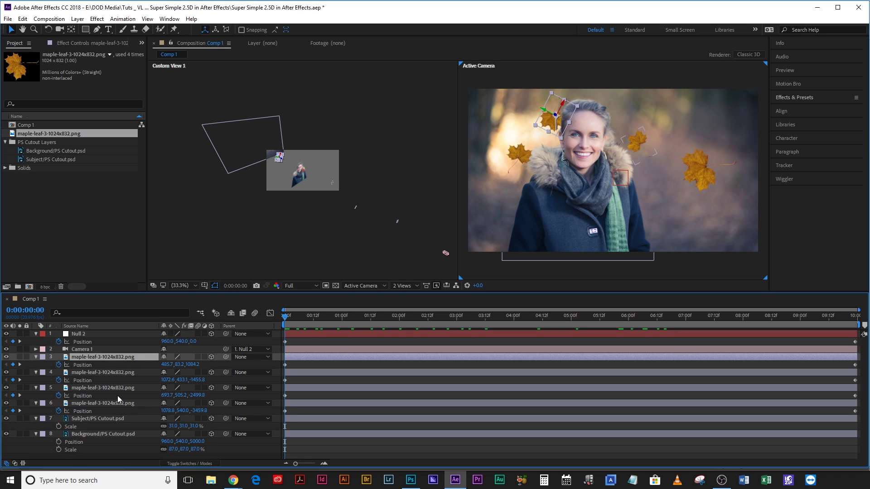
Apply Camera Lens Blur to the leaf above her head with Blur Radius 59 and adjust its roundness.
{"action": "left_click", "coordinate": [805, 95]}
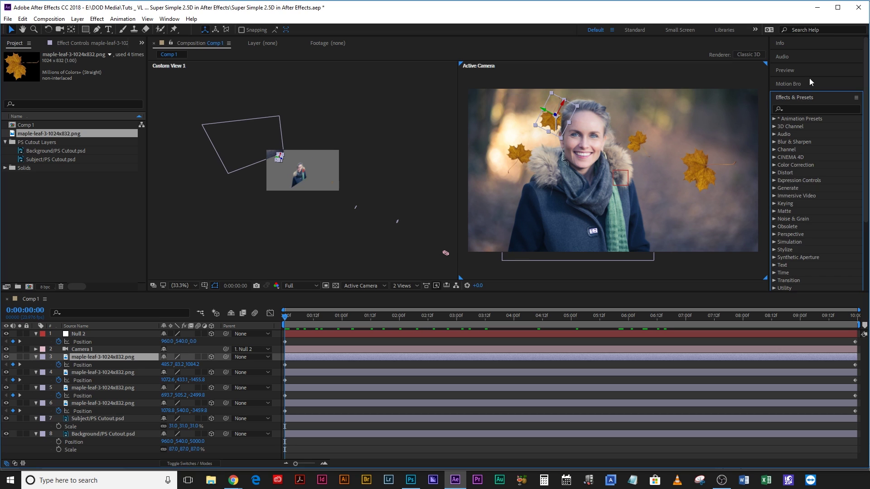
{"action": "left_click", "coordinate": [812, 108]}
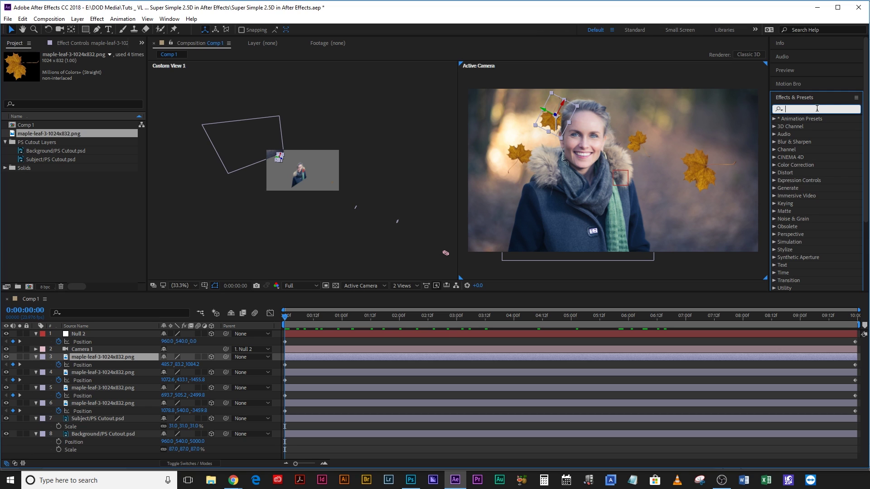
{"action": "type", "text": "camera lens"}
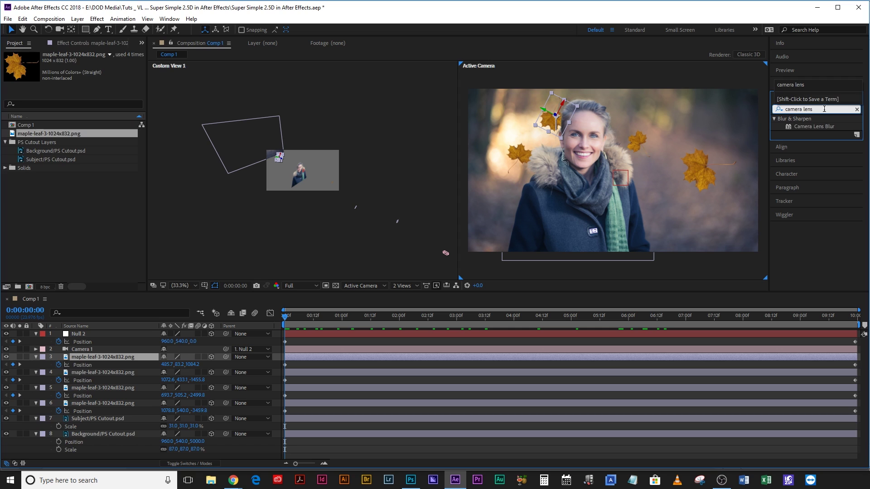
{"action": "double_click", "coordinate": [819, 127]}
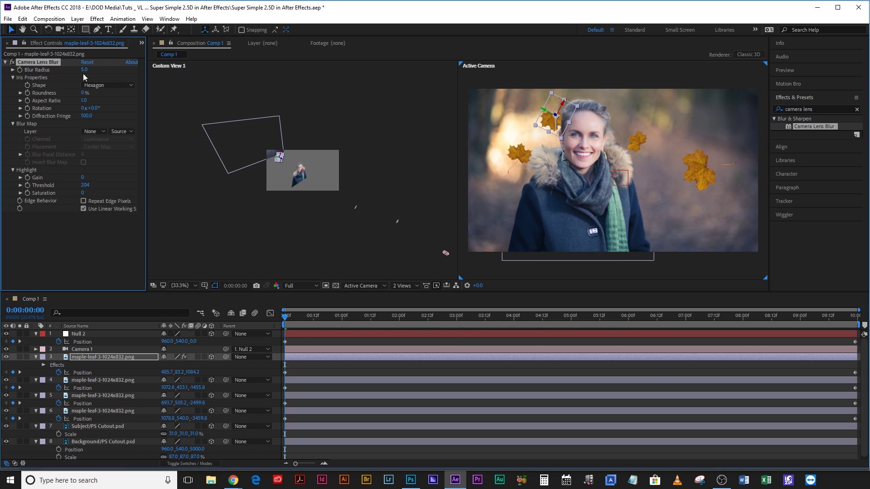
{"action": "mouse_move", "coordinate": [84, 69]}
{"action": "left_mouse_down"}
{"action": "mouse_move", "coordinate": [68, 72]}
{"action": "mouse_move", "coordinate": [76, 70]}
{"action": "left_mouse_up"}
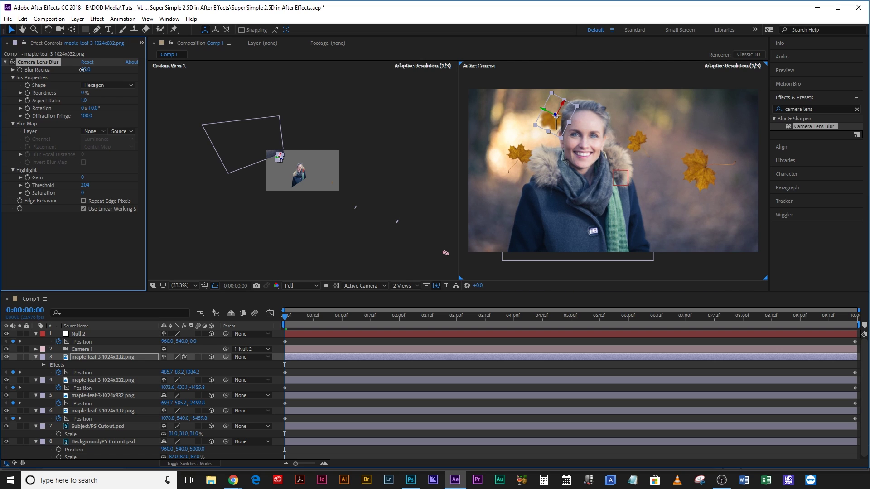
{"action": "left_click_drag", "start_coordinate": [82, 70], "coordinate": [90, 71]}
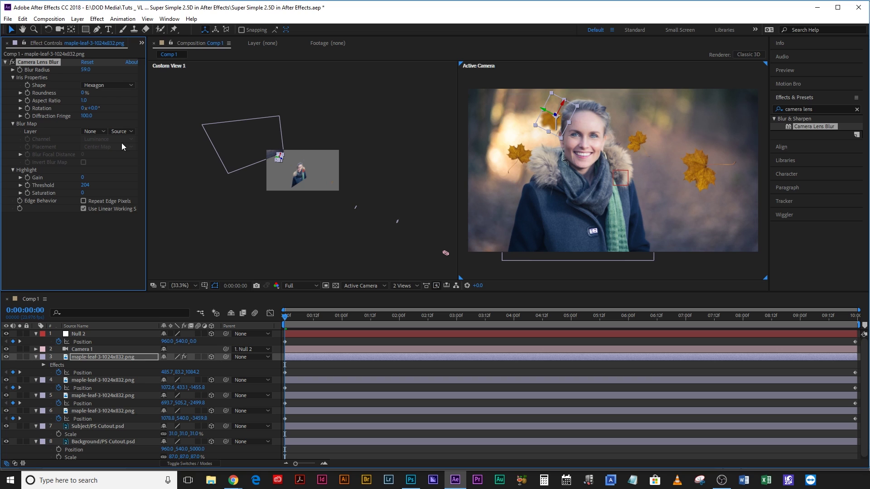
{"action": "left_click_drag", "start_coordinate": [82, 93], "coordinate": [84, 93]}
Set Diffraction Fringe to 200 and paste the lens blur onto the second leaf at radius 20.
{"action": "left_click", "coordinate": [91, 115]}
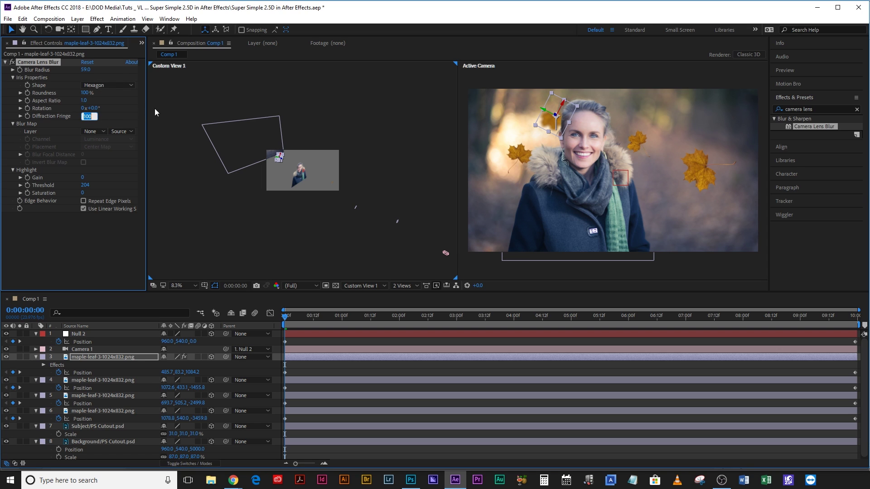
{"action": "type", "text": "200"}
{"action": "key", "text": "Return"}
{"action": "left_click", "coordinate": [89, 380]}
{"action": "key", "text": "ctrl+v"}
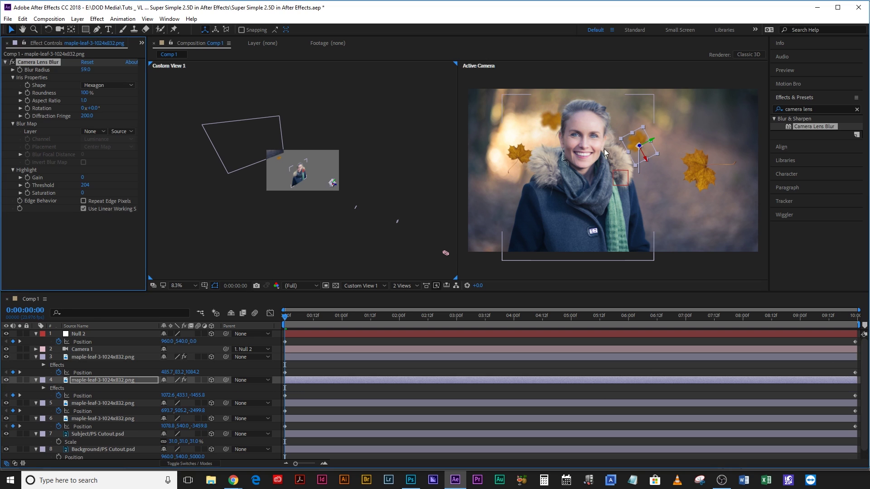
{"action": "left_click", "coordinate": [86, 69]}
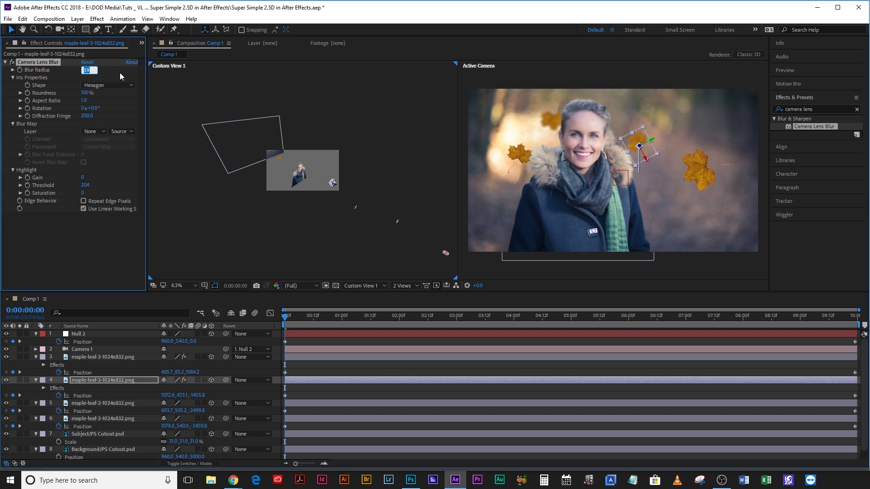
{"action": "key", "text": "Return"}
Paste the lens blur onto the third and last leaves with Blur Radius 40 and 65.
{"action": "key", "text": "ctrl+Down"}
{"action": "key", "text": "ctrl+alt+shift+e"}
{"action": "left_click", "coordinate": [87, 69]}
{"action": "type", "text": "40"}
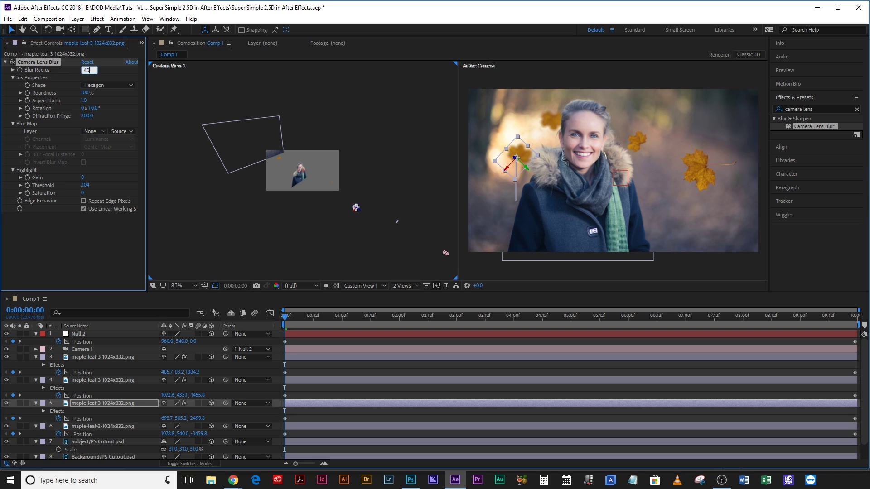
{"action": "key", "text": "Return"}
{"action": "key", "text": "ctrl+Down"}
{"action": "key", "text": "ctrl+alt+shift+e"}
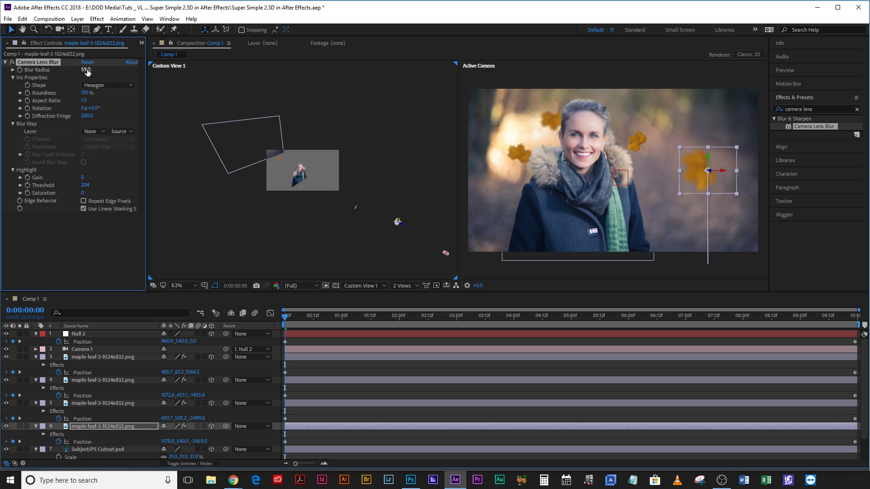
{"action": "left_click", "coordinate": [87, 70]}
{"action": "type", "text": "65"}
{"action": "key", "text": "Return"}
{"action": "left_click", "coordinate": [263, 320]}
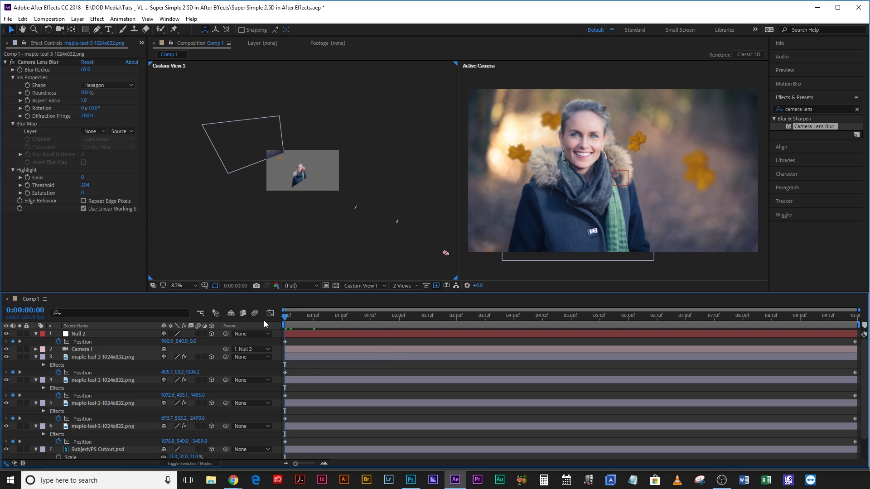
{"action": "left_click_drag", "start_coordinate": [285, 316], "coordinate": [558, 353]}
At the first frame, move the radius-20 leaf up-right to Position 1246.5, 350.1, -1455.8.
{"action": "left_click", "coordinate": [624, 154]}
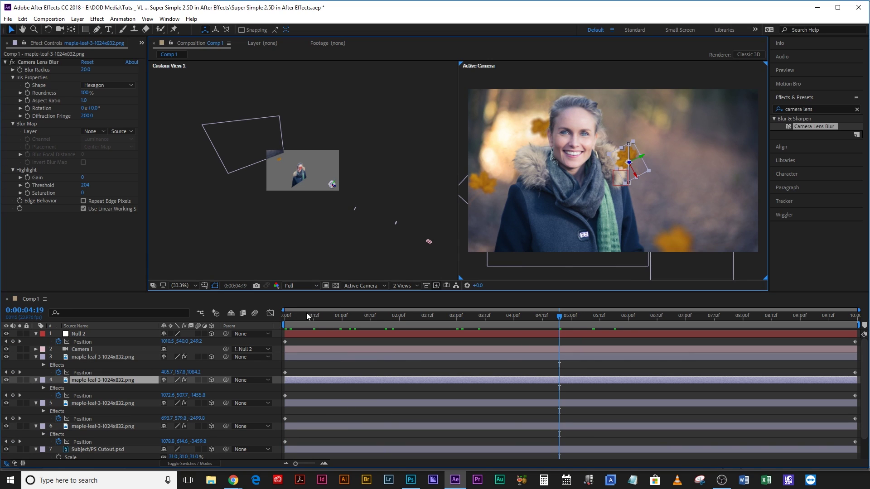
{"action": "left_click", "coordinate": [306, 313]}
{"action": "key", "text": "Home"}
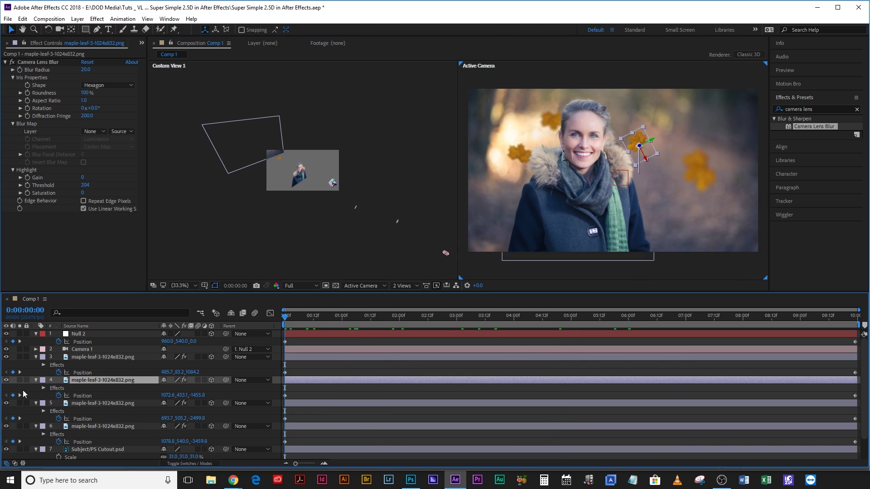
{"action": "left_click", "coordinate": [86, 396]}
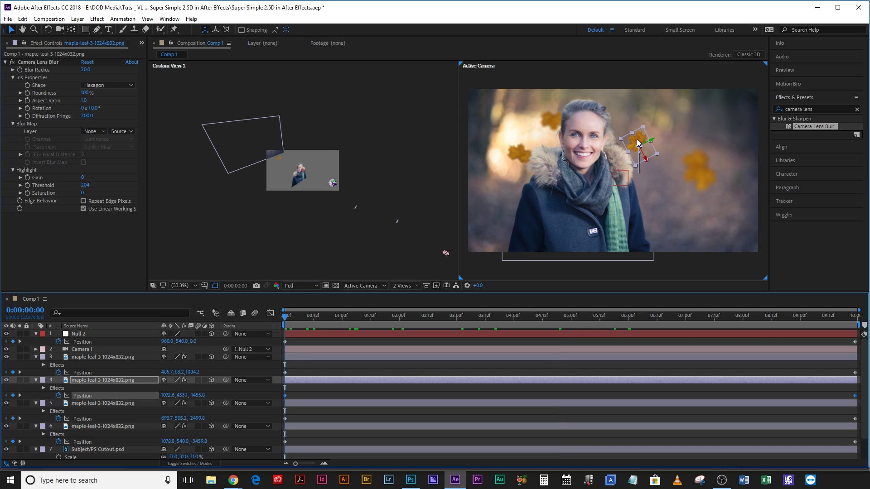
{"action": "left_click_drag", "start_coordinate": [634, 145], "coordinate": [677, 126]}
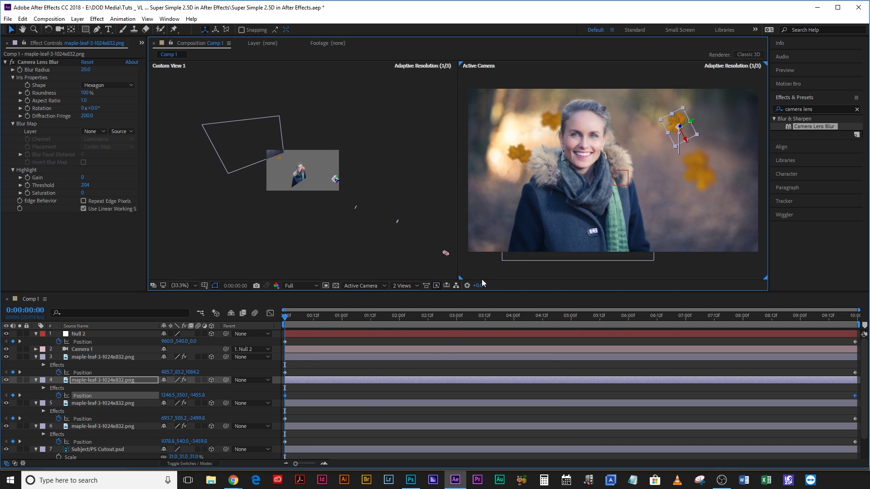
{"action": "key", "text": "space"}
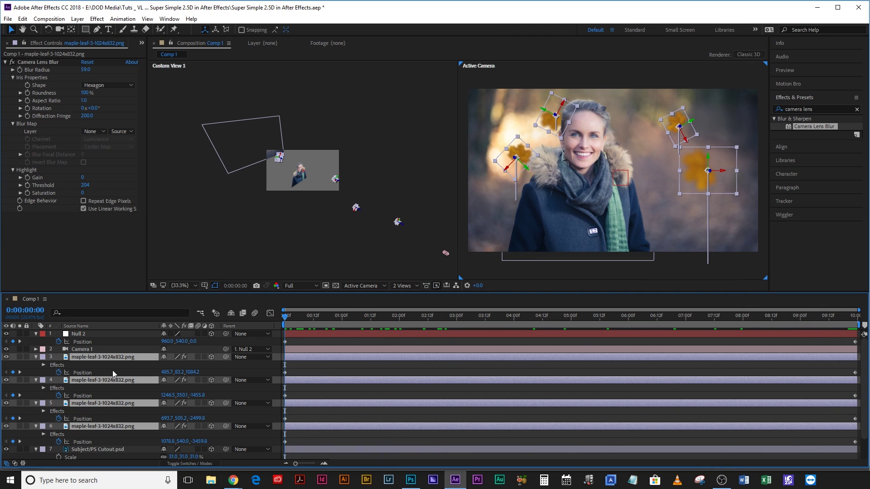
Keyframe the leaves' Z Rotation, turning them to new end angles such as -68° and +164°.
{"action": "key", "text": "r"}
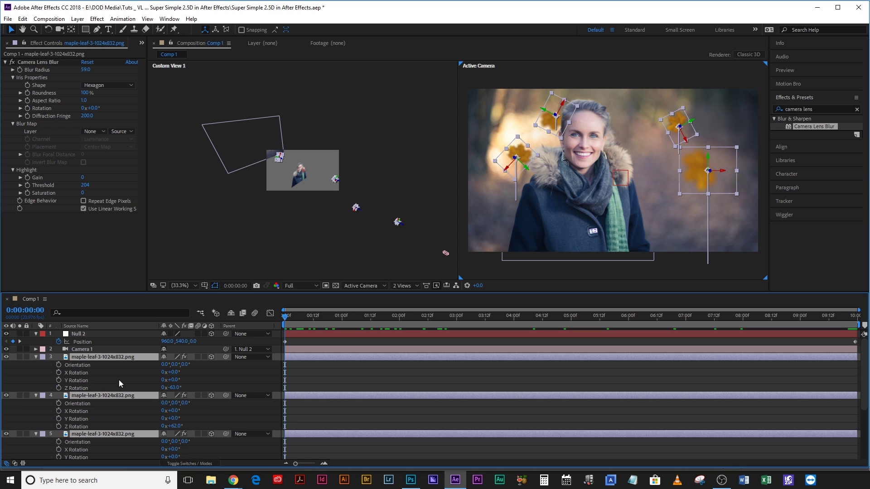
{"action": "left_click", "coordinate": [63, 388]}
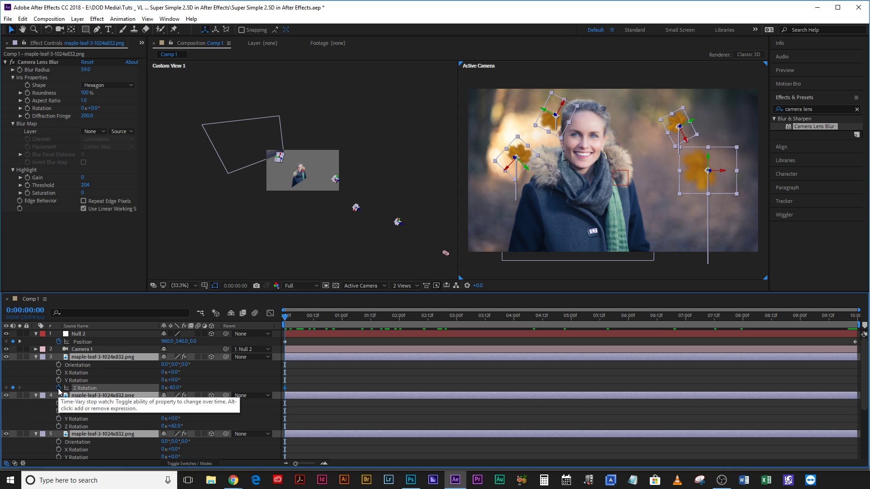
{"action": "left_click", "coordinate": [850, 316]}
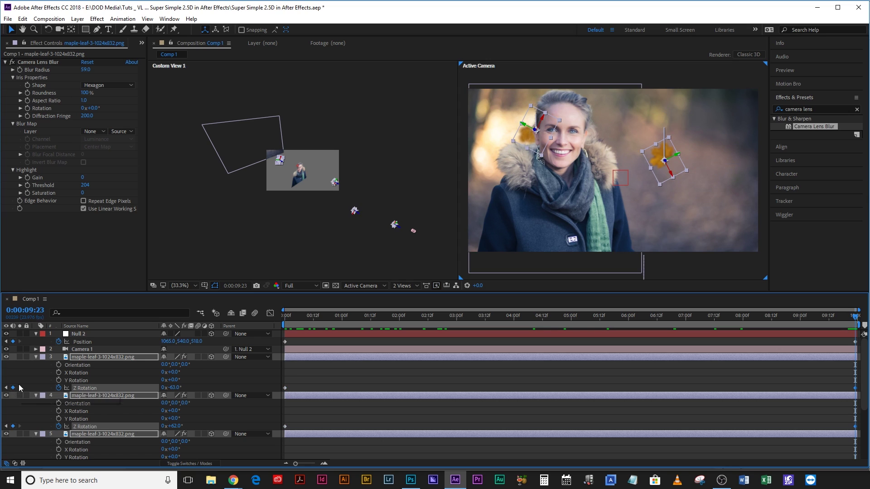
{"action": "left_click_drag", "start_coordinate": [177, 388], "coordinate": [166, 388]}
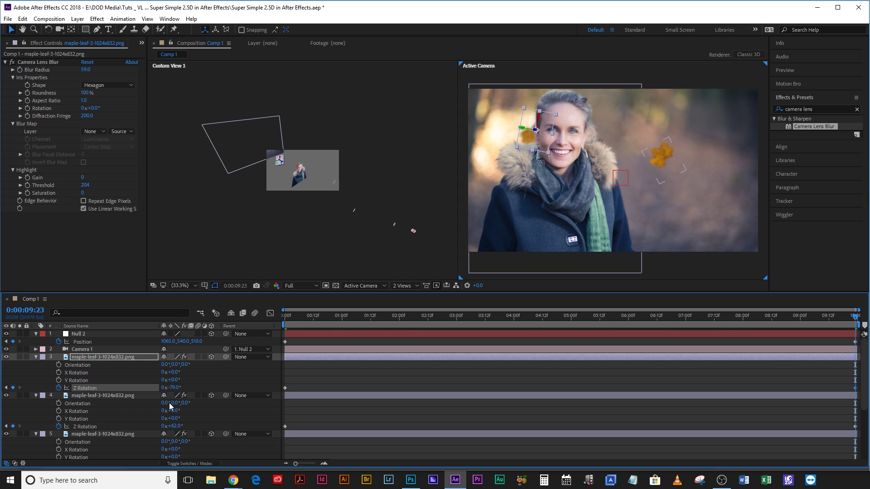
{"action": "left_click_drag", "start_coordinate": [174, 426], "coordinate": [183, 426]}
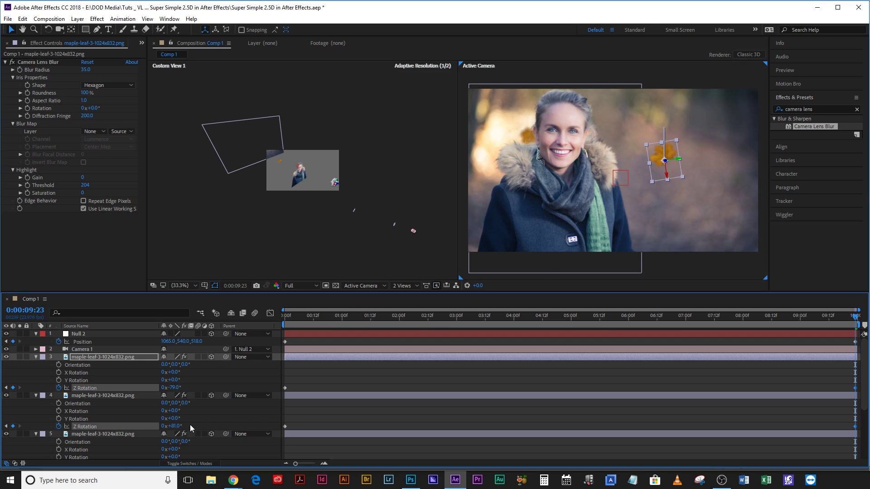
{"action": "scroll", "coordinate": [333, 413], "scroll_direction": "down", "scroll_amount": 2}
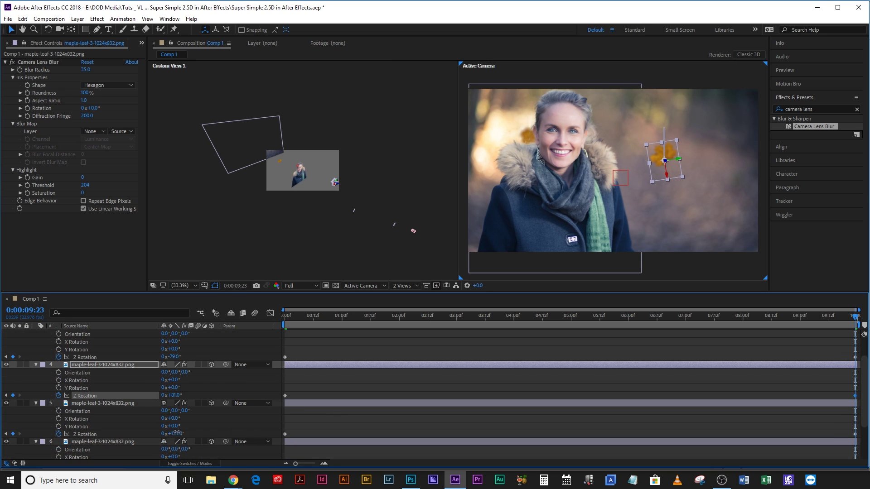
{"action": "left_click_drag", "start_coordinate": [174, 433], "coordinate": [190, 434]}
{"action": "left_click", "coordinate": [301, 407]}
{"action": "scroll", "coordinate": [302, 407], "scroll_direction": "down", "scroll_amount": 2}
{"action": "mouse_move", "coordinate": [288, 316]}
{"action": "left_mouse_down"}
{"action": "mouse_move", "coordinate": [449, 332]}
{"action": "mouse_move", "coordinate": [683, 323]}
{"action": "mouse_move", "coordinate": [277, 324]}
{"action": "left_mouse_up"}
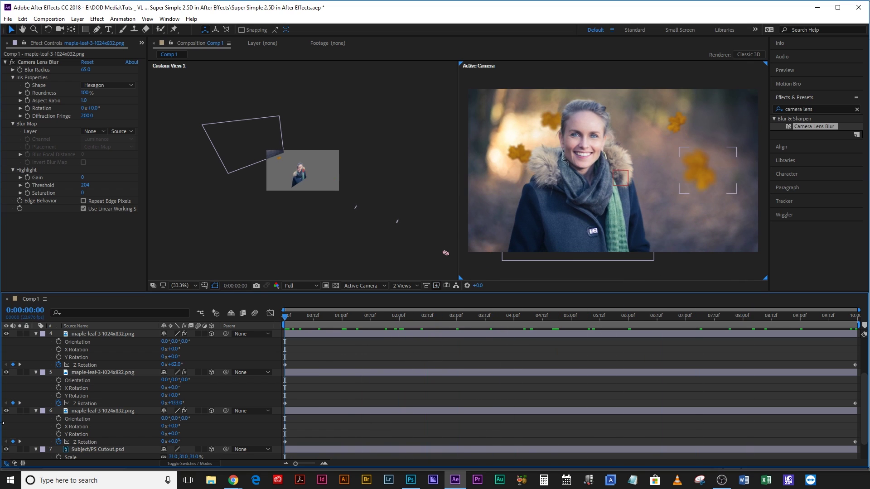
{"action": "key", "text": "a"}
{"action": "key", "text": "a"}
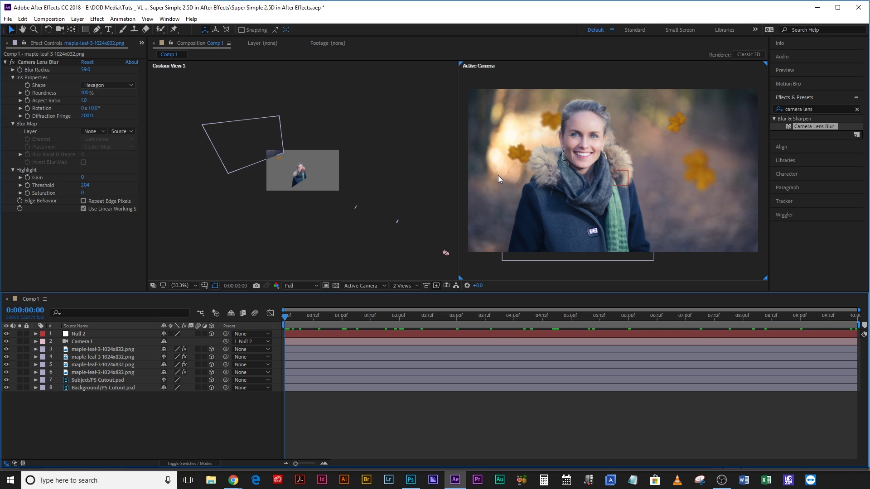
Show the Project panel listing Comp 1, the maple leaf PNG, the PS Cutout Layers folder and Solids.
{"action": "key", "text": "ctrl+0"}
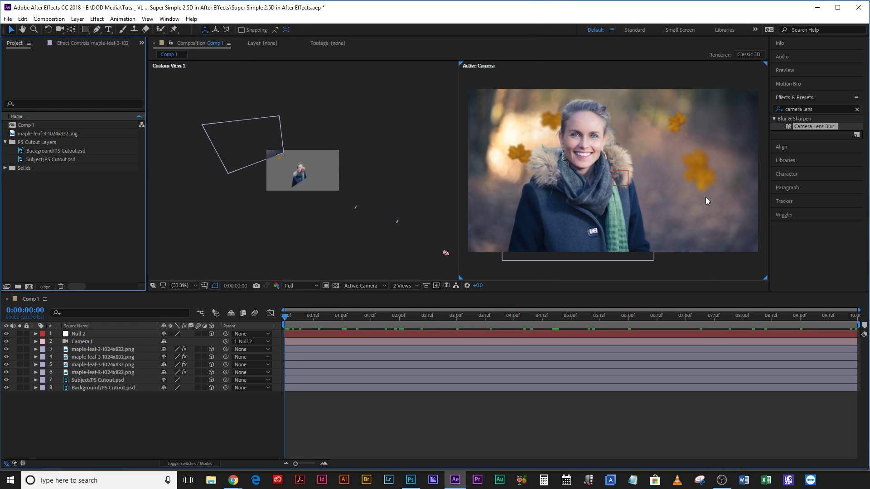
Import Free Lens Dirt by DOD Media.jpg into Comp 1 and fit it to the frame.
{"action": "double_click", "coordinate": [70, 214]}
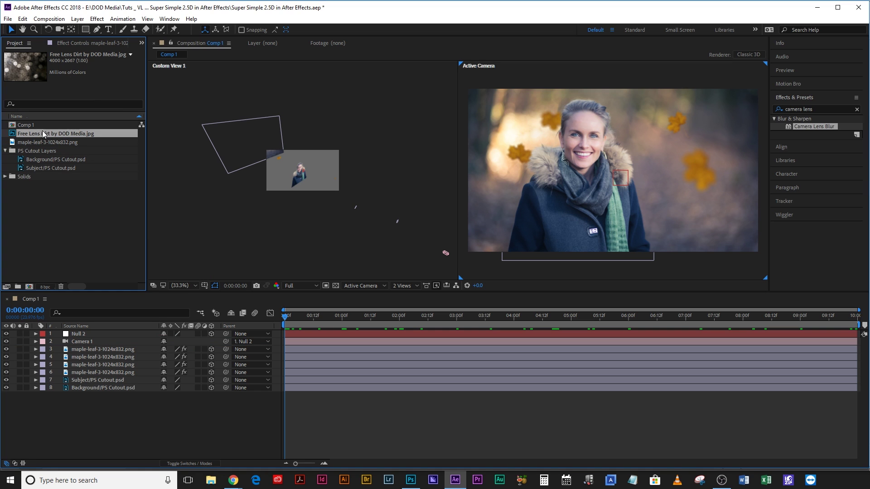
{"action": "left_click_drag", "start_coordinate": [39, 132], "coordinate": [110, 347]}
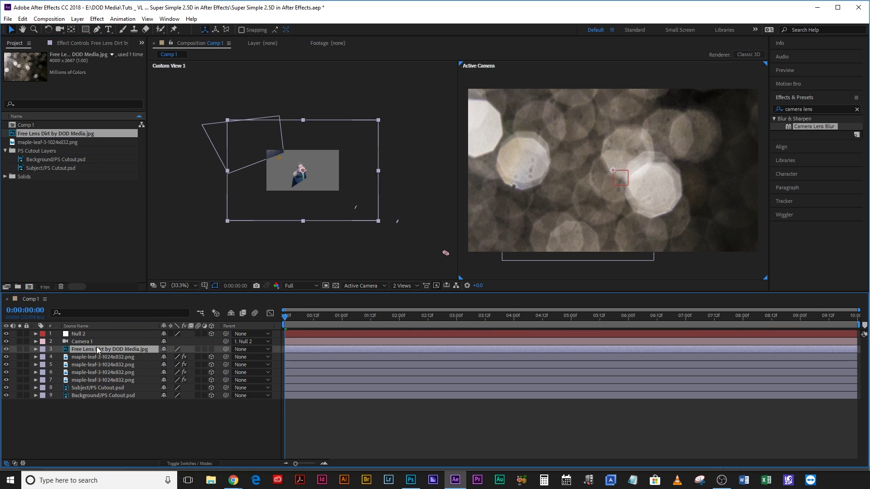
{"action": "key", "text": "ctrl+alt+f"}
{"action": "key", "text": "s"}
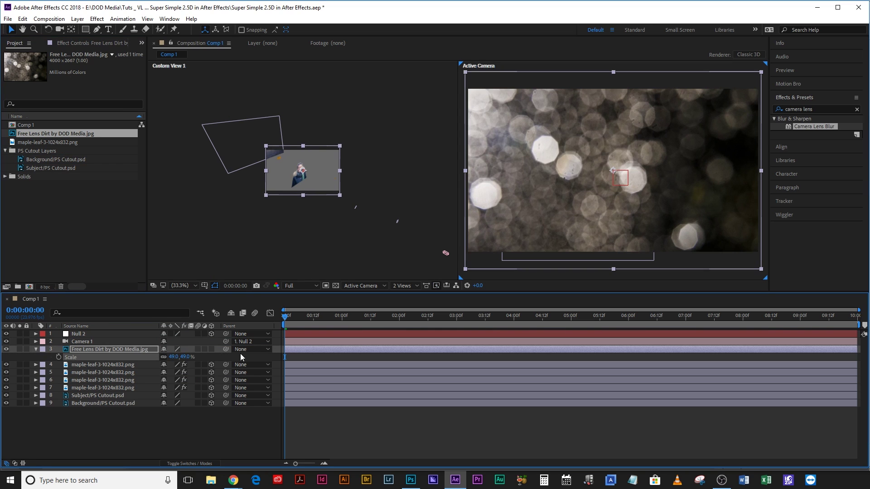
Set the lens dirt layer to Screen mode at 19% opacity, make it 3D, and preview.
{"action": "left_click", "coordinate": [194, 463]}
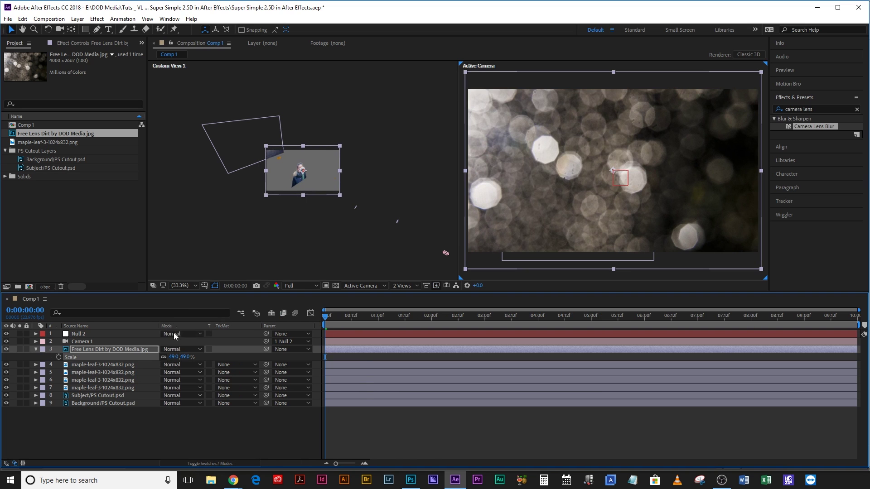
{"action": "left_click", "coordinate": [182, 349]}
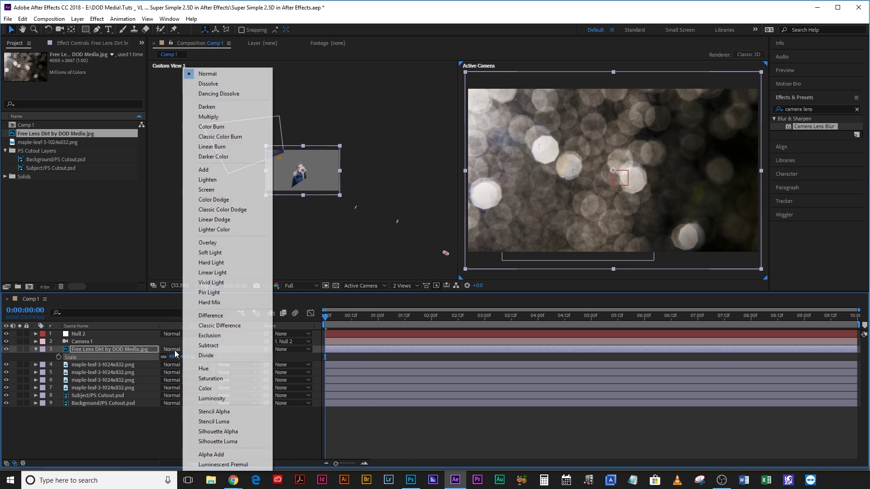
{"action": "left_click", "coordinate": [212, 190]}
{"action": "key", "text": "t"}
{"action": "left_click_drag", "start_coordinate": [166, 357], "coordinate": [138, 366]}
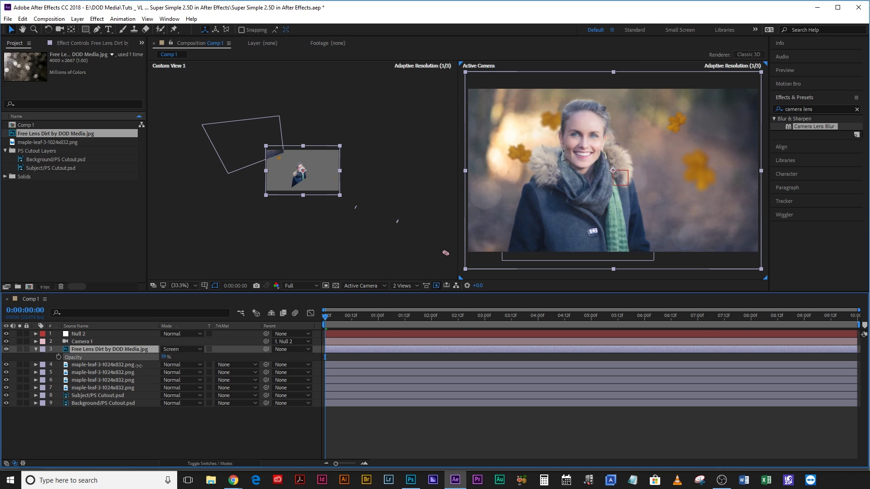
{"action": "key", "text": "F4"}
{"action": "left_click", "coordinate": [211, 349]}
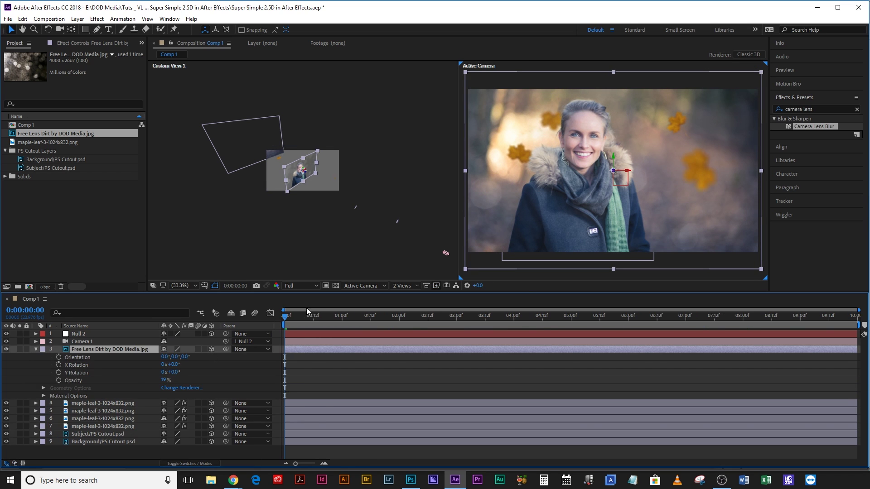
{"action": "key", "text": "space"}
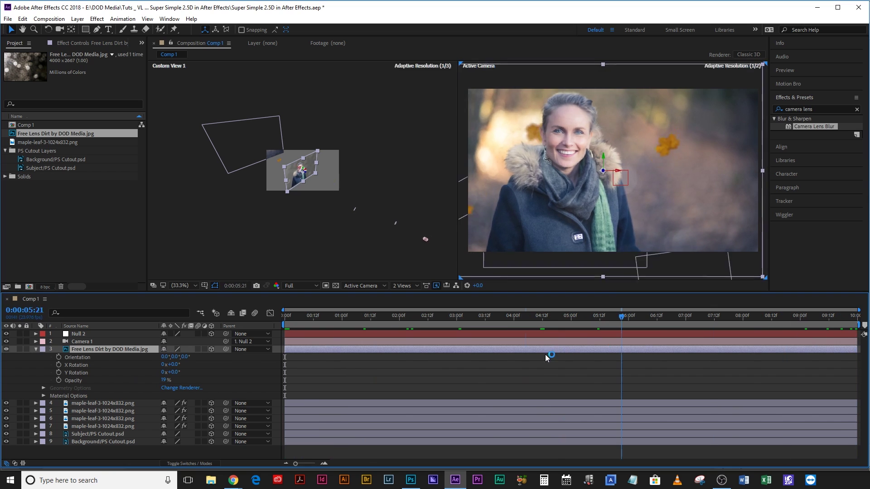
{"action": "right_click", "coordinate": [128, 315]}
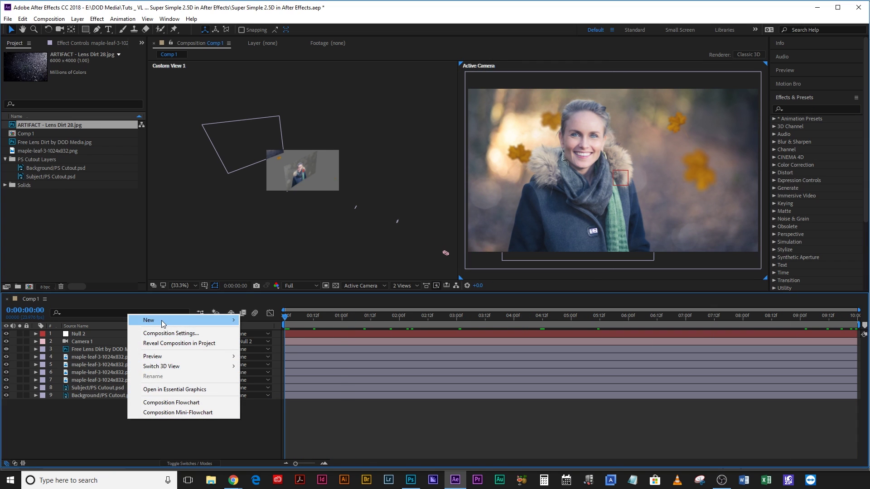
Add a new adjustment layer and apply the Lens Flare effect to it.
{"action": "mouse_move", "coordinate": [162, 319]}
{"action": "left_click", "coordinate": [285, 393]}
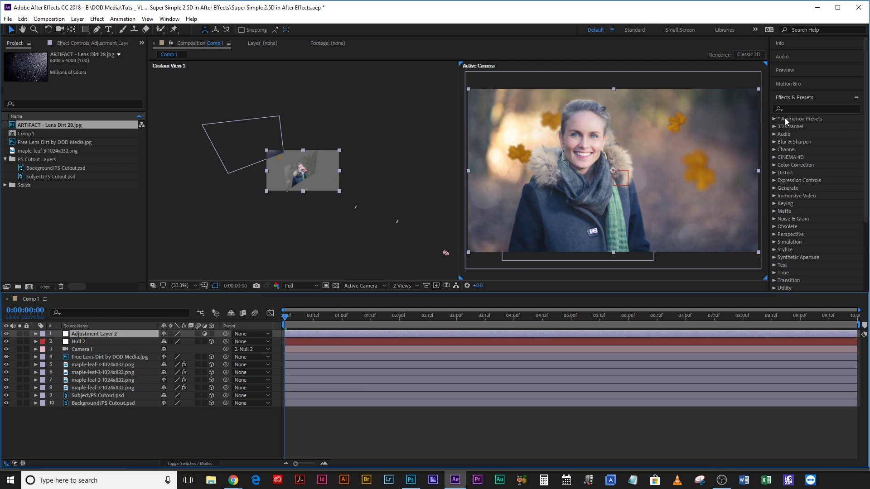
{"action": "left_click", "coordinate": [803, 107]}
{"action": "type", "text": "lens"}
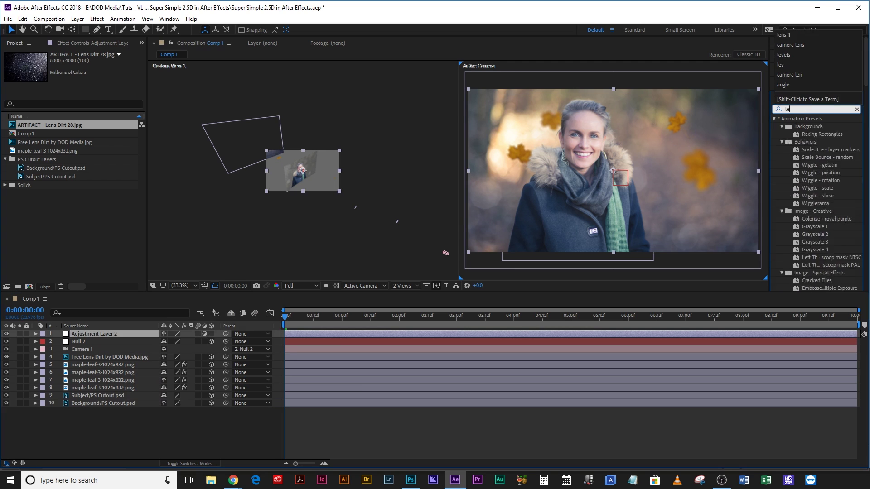
{"action": "double_click", "coordinate": [803, 156]}
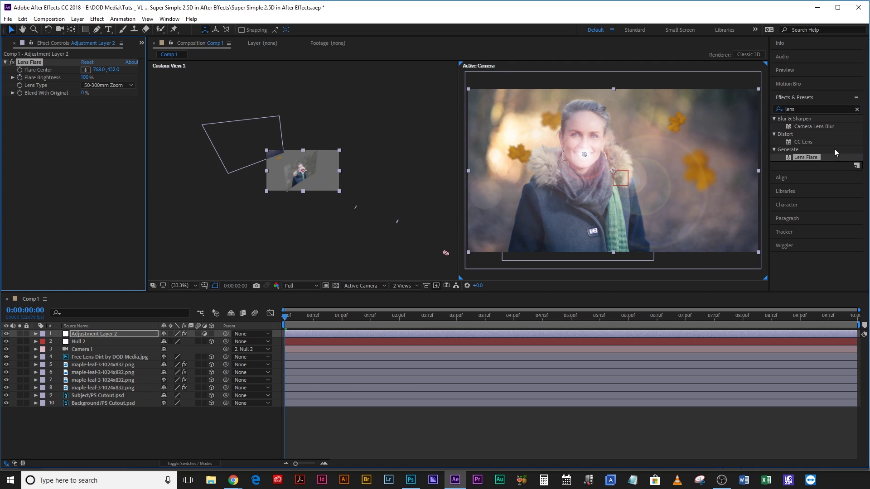
Set Lens Type to 105mm Prime, move Flare Center off the top-right corner, and start a Flare Brightness expression.
{"action": "left_click", "coordinate": [103, 83]}
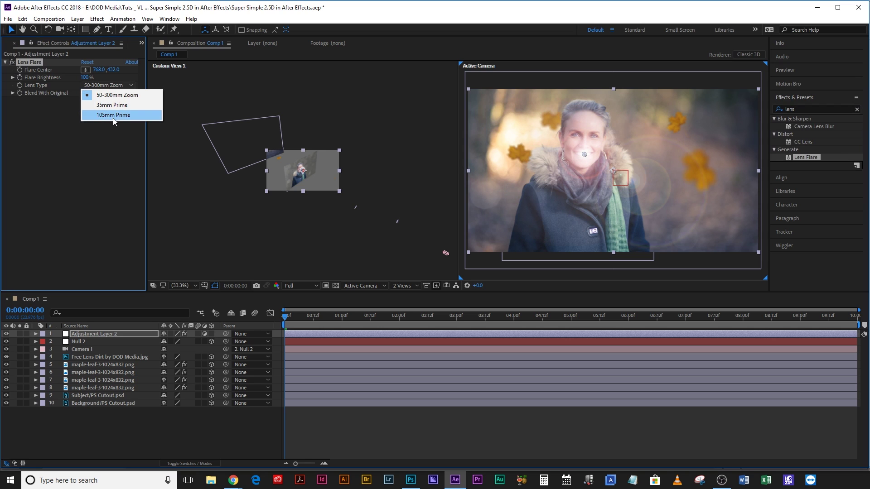
{"action": "left_click", "coordinate": [113, 115]}
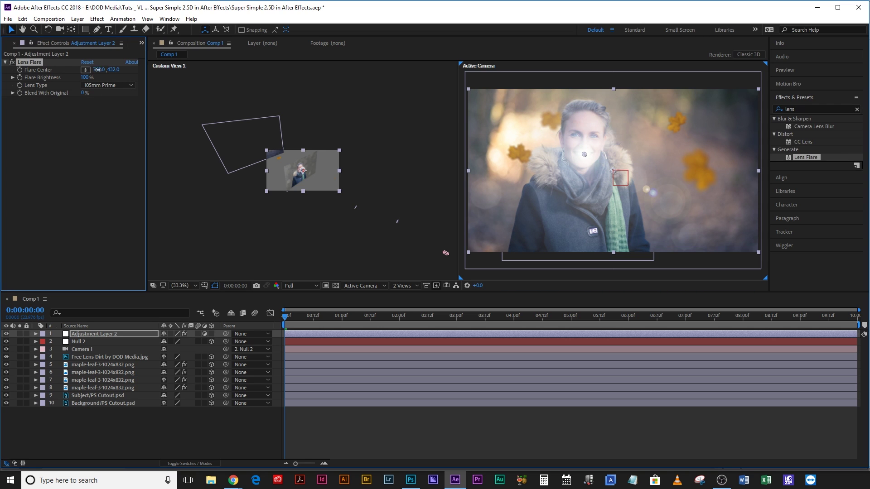
{"action": "left_click_drag", "start_coordinate": [98, 70], "coordinate": [633, 99]}
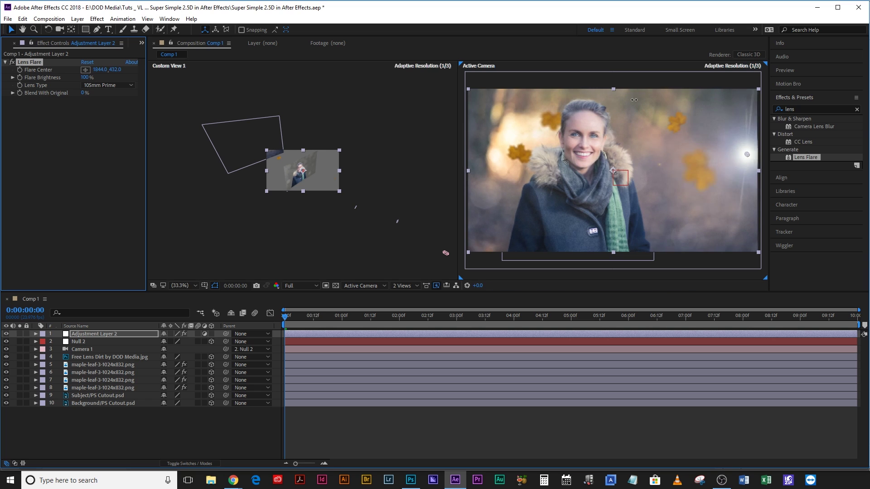
{"action": "left_click_drag", "start_coordinate": [746, 154], "coordinate": [761, 77]}
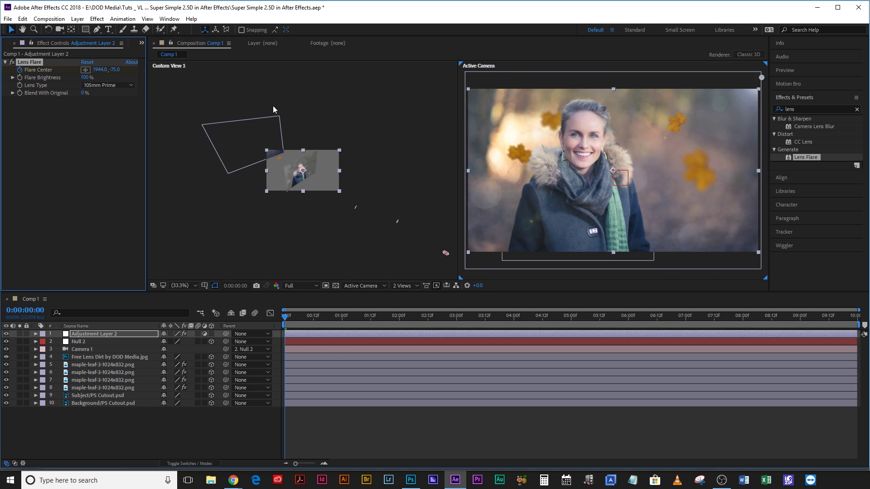
{"action": "left_click", "coordinate": [854, 315]}
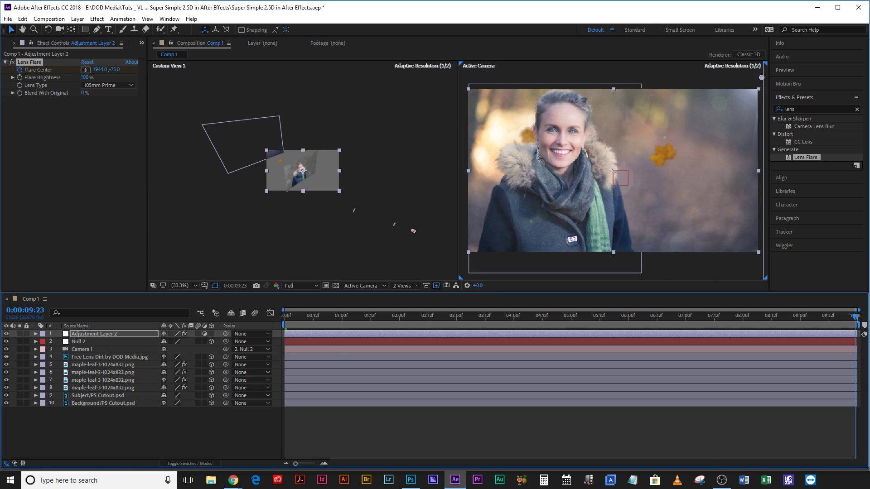
{"action": "left_click_drag", "start_coordinate": [114, 70], "coordinate": [68, 80]}
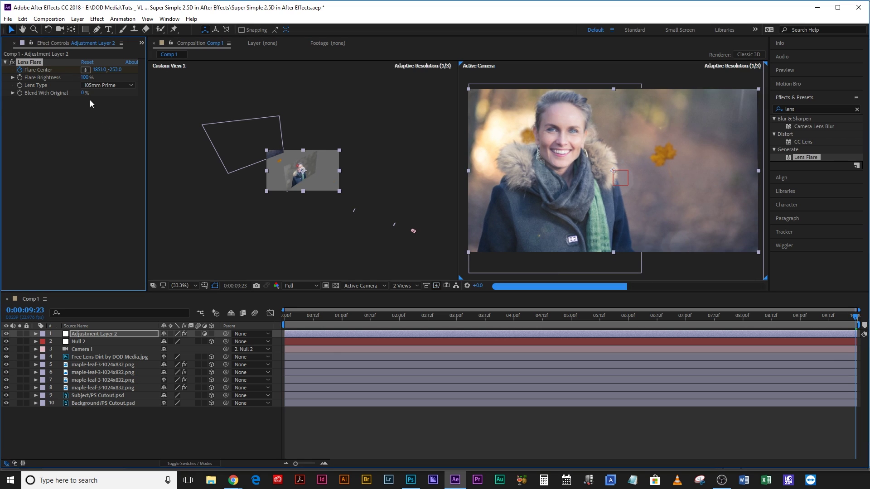
{"action": "left_click", "coordinate": [21, 78], "text": "alt"}
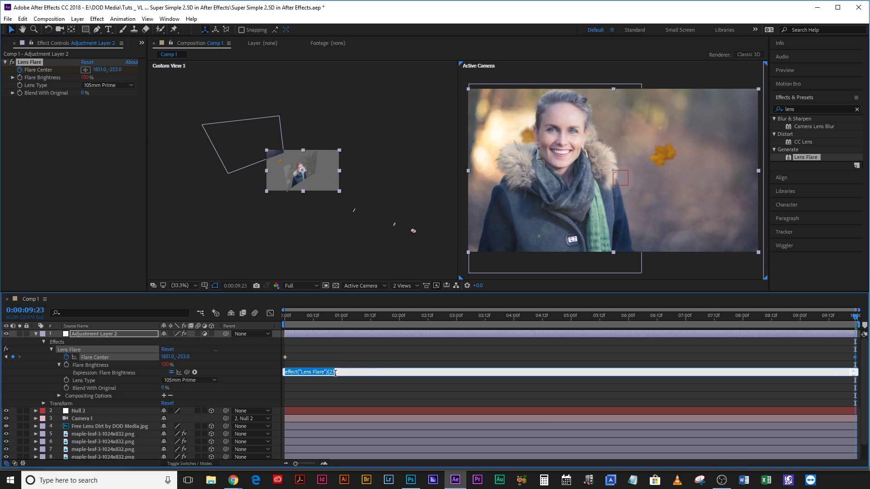
{"action": "type", "text": "wiggle"}
{"action": "type", "text": "(5,5)"}
{"action": "left_click", "coordinate": [336, 348]}
{"action": "key", "text": "Home"}
{"action": "double_click", "coordinate": [305, 372]}
{"action": "type", "text": "20"}
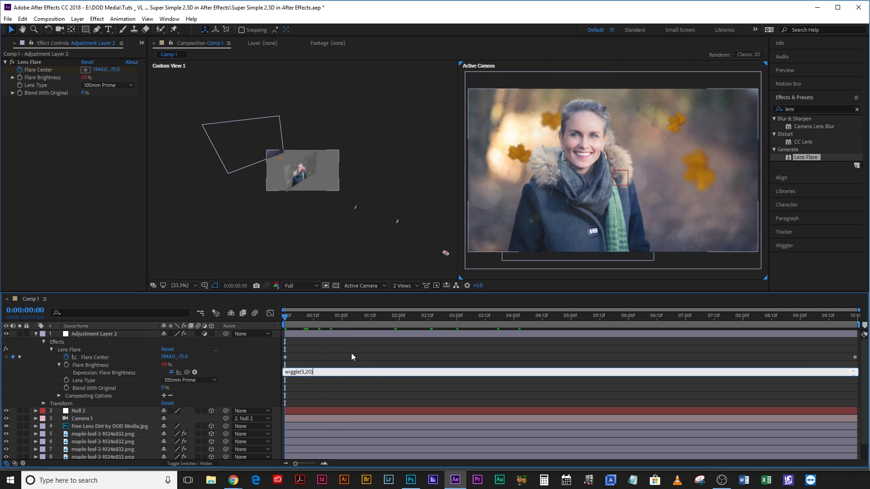
{"action": "left_click", "coordinate": [351, 353]}
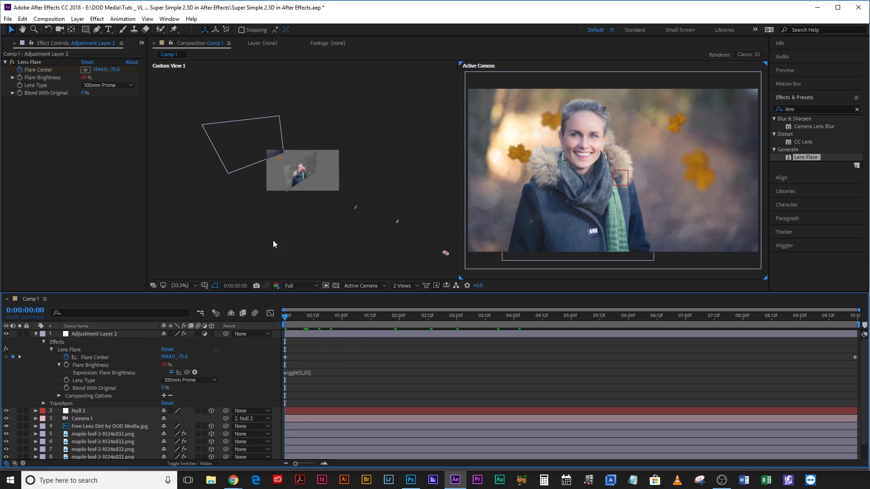
{"action": "left_click", "coordinate": [306, 382]}
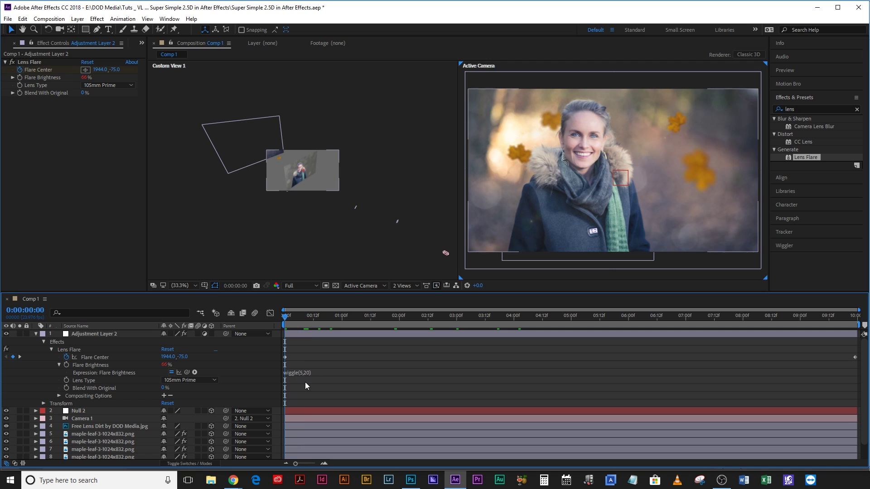
{"action": "key", "text": "ctrl+shift+a"}
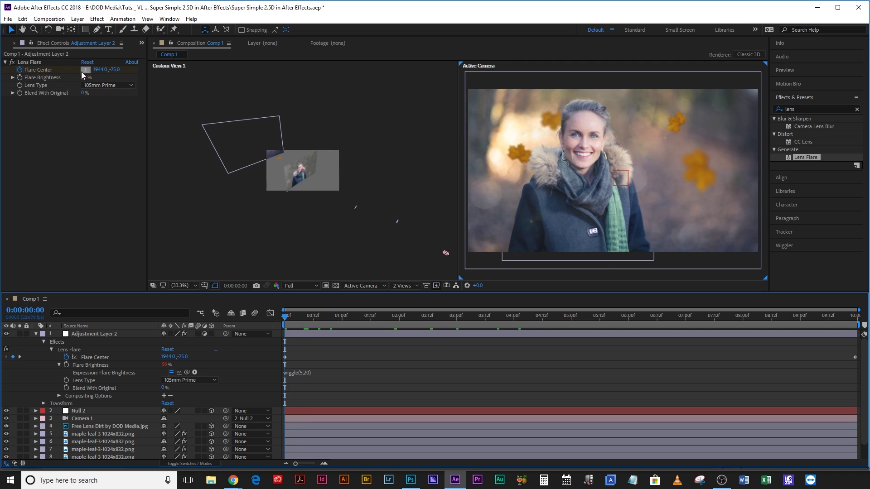
{"action": "key", "text": "space"}
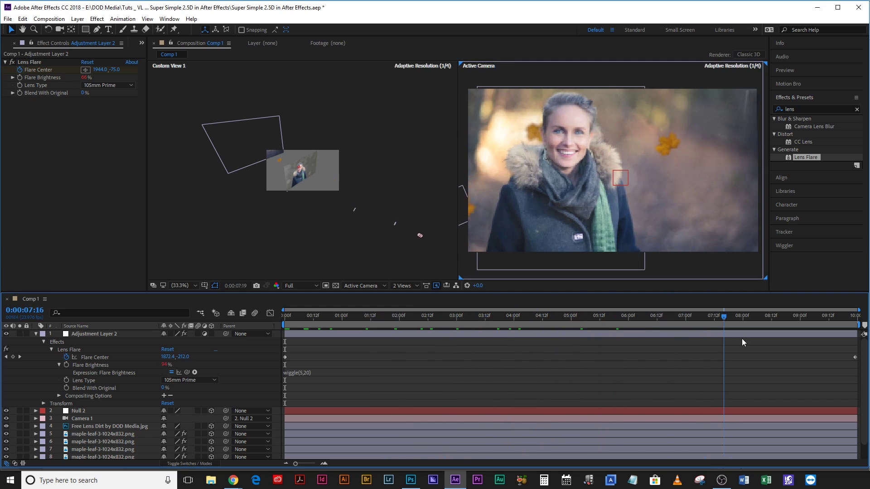
{"action": "key", "text": "space"}
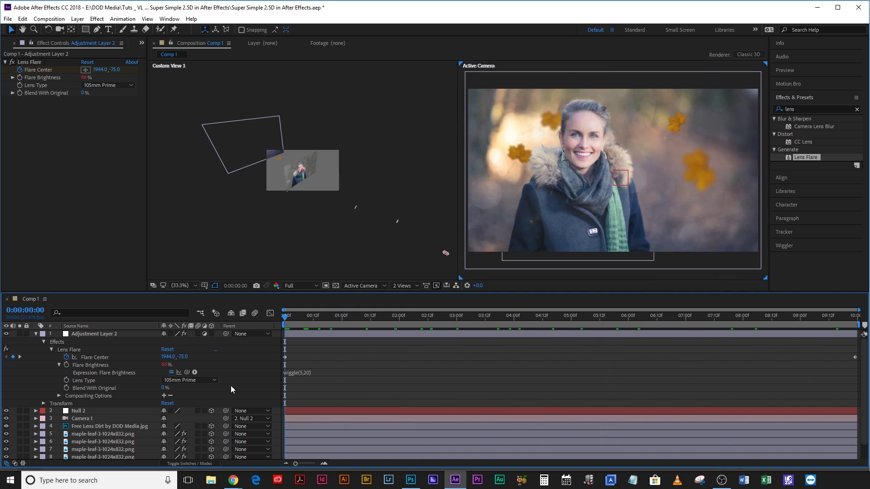
{"action": "right_click", "coordinate": [161, 331]}
Create a bright cyan solid layer.
{"action": "left_click", "coordinate": [306, 354]}
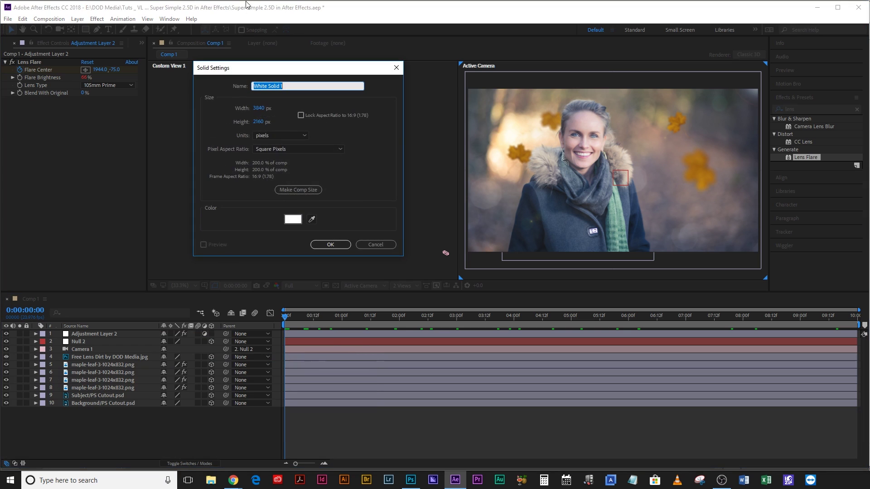
{"action": "left_click", "coordinate": [293, 219]}
{"action": "left_click", "coordinate": [134, 78]}
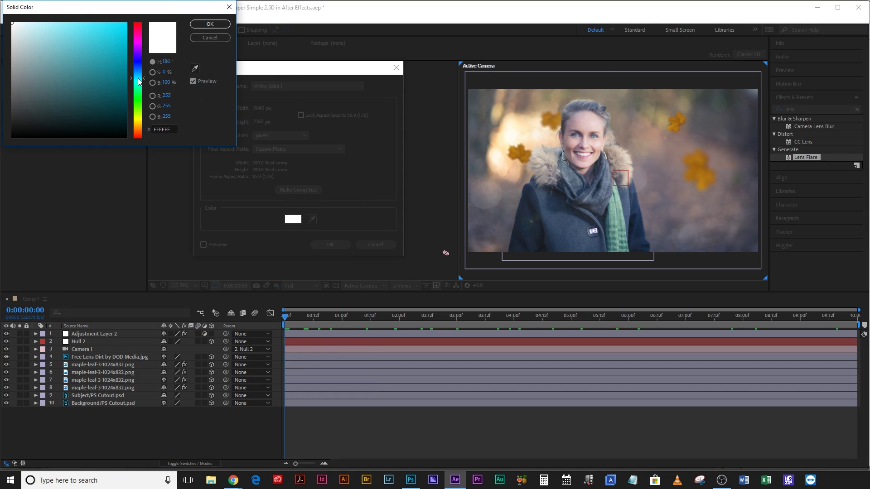
{"action": "left_click", "coordinate": [126, 24]}
{"action": "left_click", "coordinate": [210, 23]}
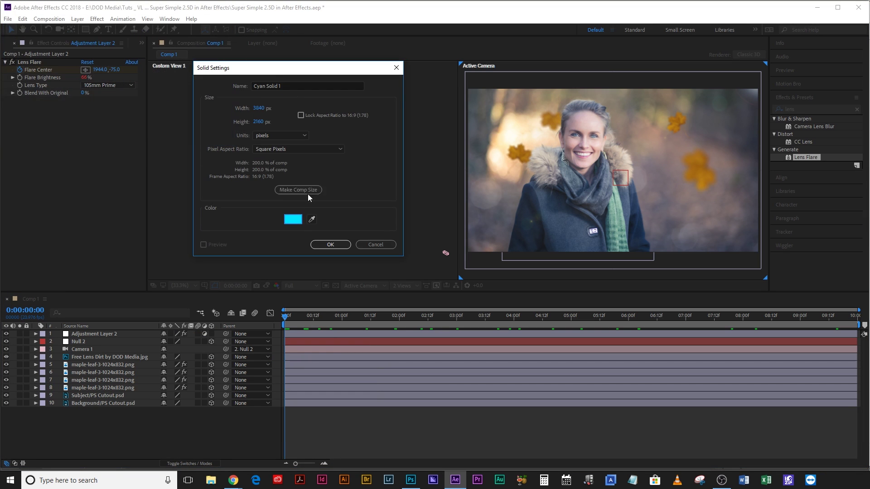
{"action": "left_click", "coordinate": [330, 244]}
Create a second solid layer in orange, colour FF9600.
{"action": "right_click", "coordinate": [140, 431]}
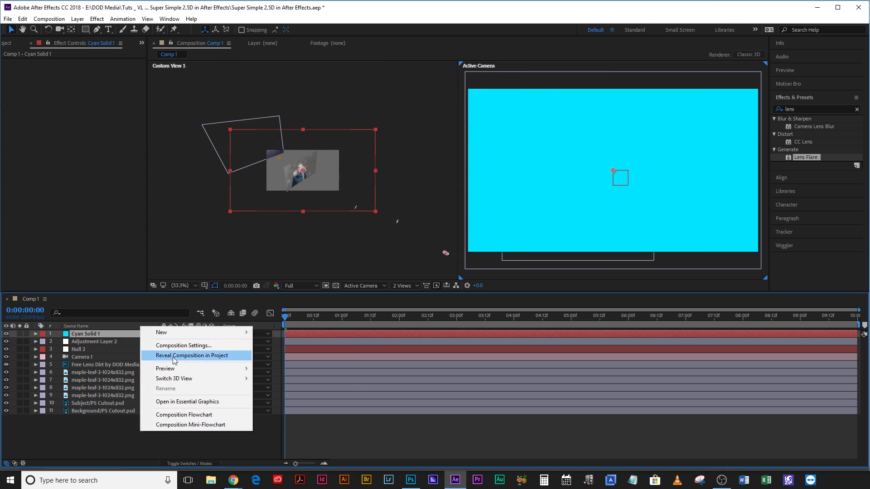
{"action": "mouse_move", "coordinate": [182, 335]}
{"action": "left_click", "coordinate": [272, 358]}
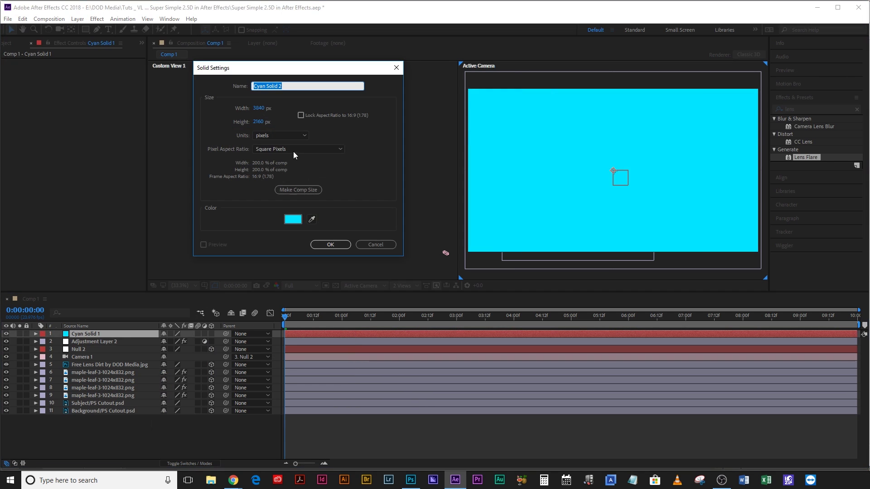
{"action": "left_click", "coordinate": [292, 219]}
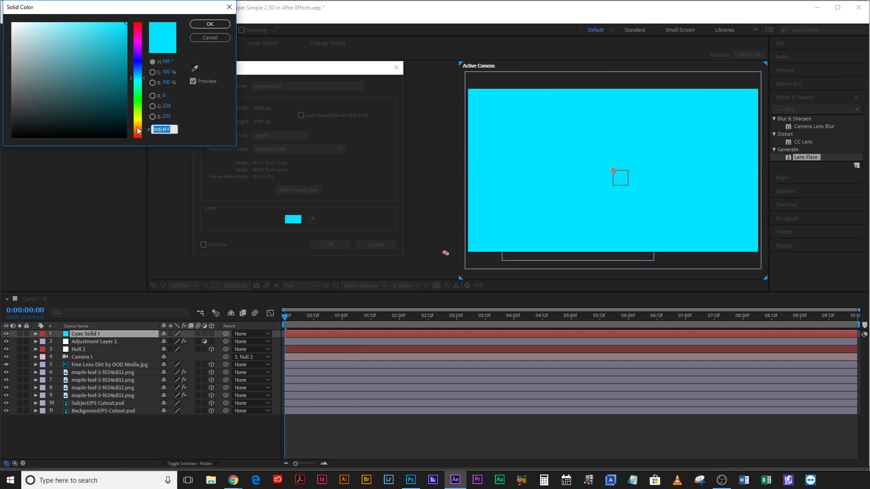
{"action": "type", "text": "FF96000"}
{"action": "left_click", "coordinate": [210, 24]}
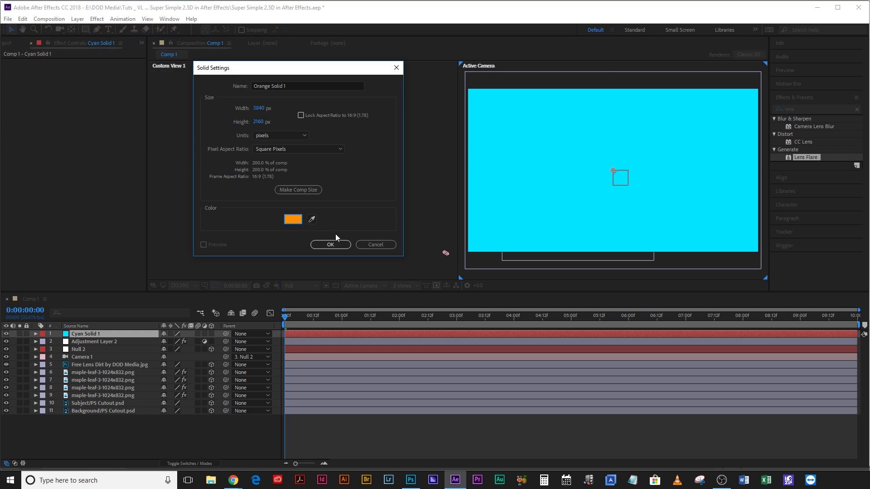
{"action": "left_click", "coordinate": [330, 245]}
Draw ellipse masks: orange circle at frame right, cyan circle at lower left.
{"action": "left_click", "coordinate": [85, 30]}
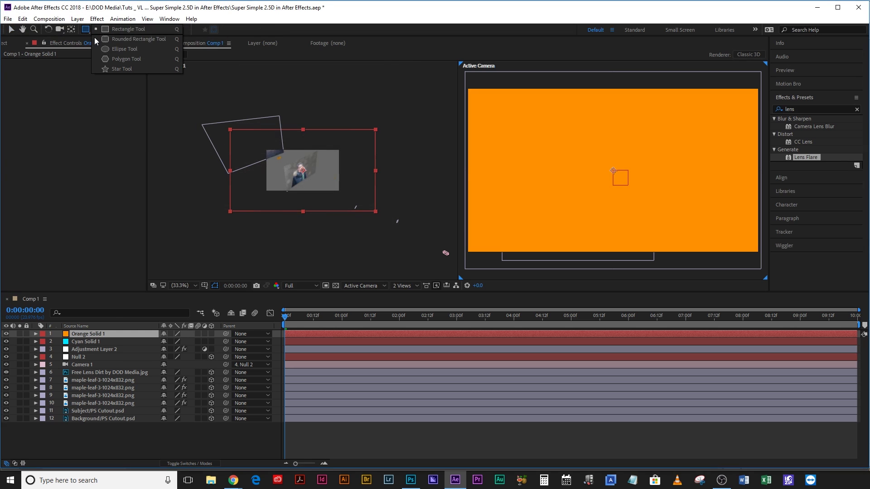
{"action": "left_click", "coordinate": [121, 49]}
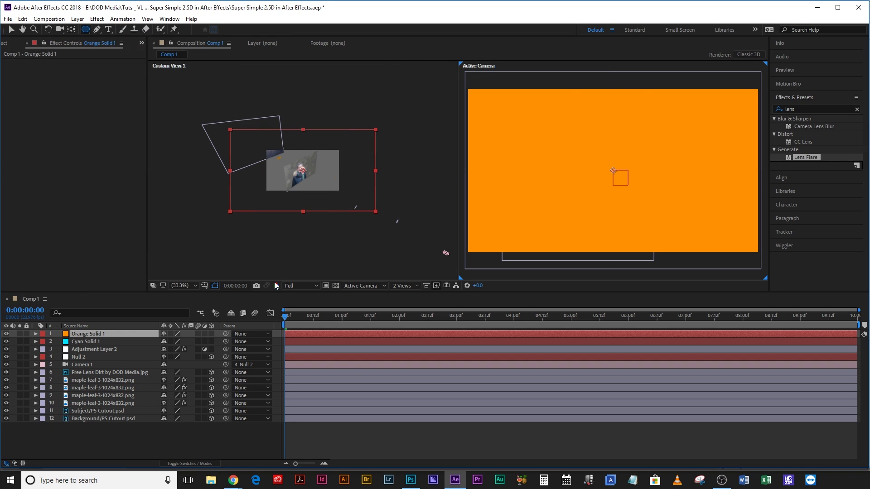
{"action": "left_click_drag", "start_coordinate": [612, 79], "coordinate": [778, 231]}
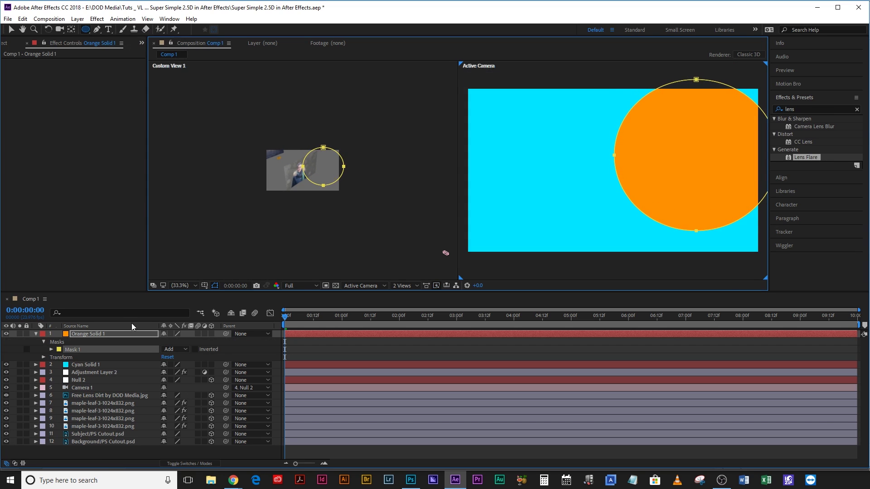
{"action": "left_click", "coordinate": [91, 366]}
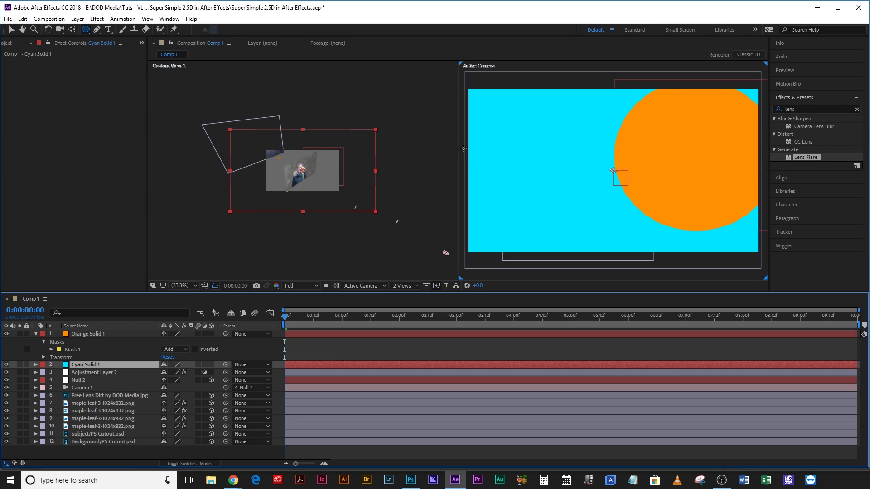
{"action": "left_click_drag", "start_coordinate": [475, 147], "coordinate": [642, 295]}
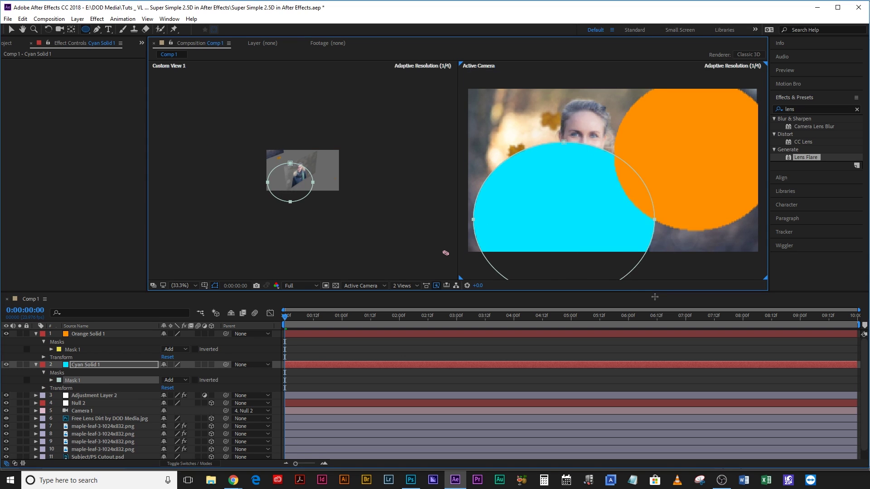
Feather the orange mask to 769 pixels and the cyan mask to 921 pixels.
{"action": "left_click", "coordinate": [118, 349]}
{"action": "key", "text": "f"}
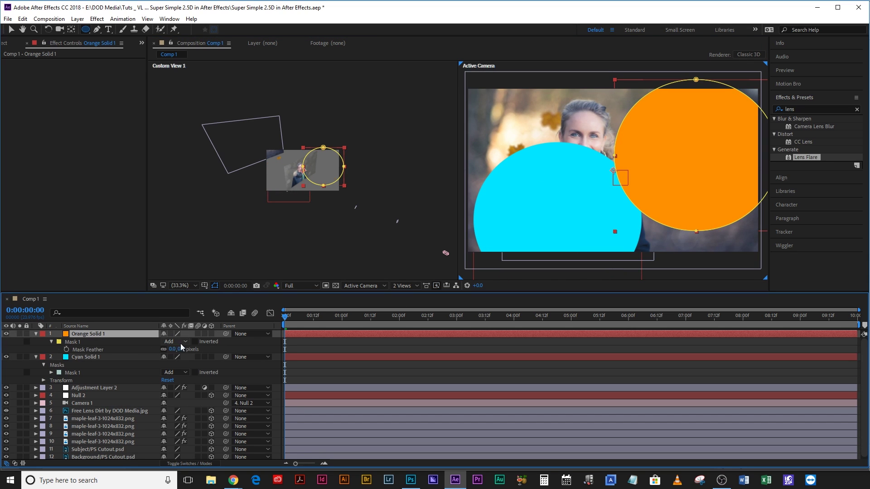
{"action": "left_click_drag", "start_coordinate": [177, 350], "coordinate": [253, 349]}
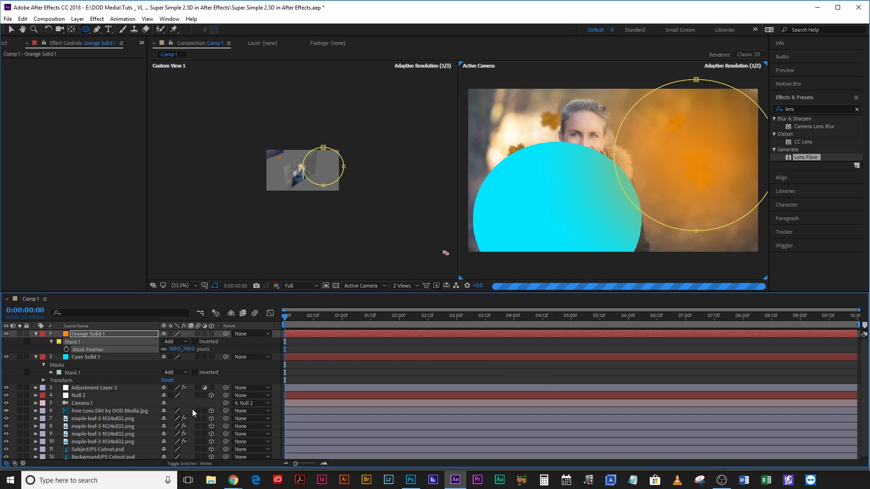
{"action": "left_click", "coordinate": [105, 355]}
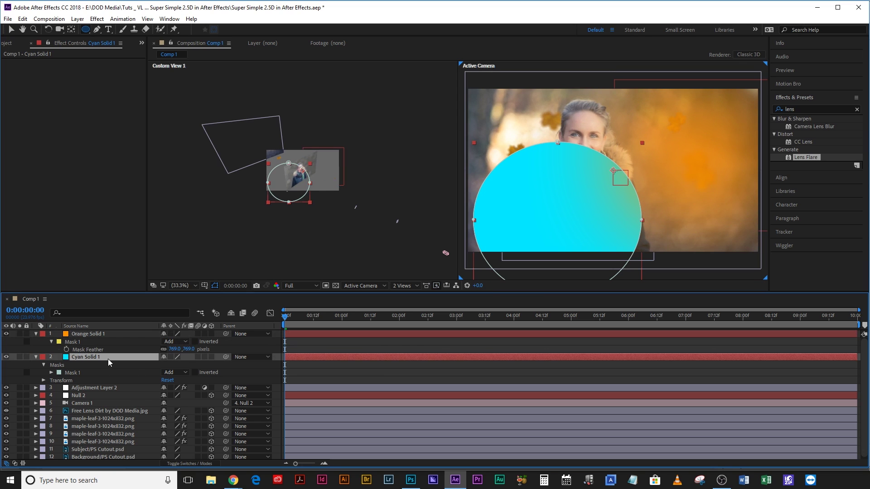
{"action": "key", "text": "f"}
{"action": "left_click_drag", "start_coordinate": [174, 373], "coordinate": [588, 372]}
{"action": "key", "text": "F4"}
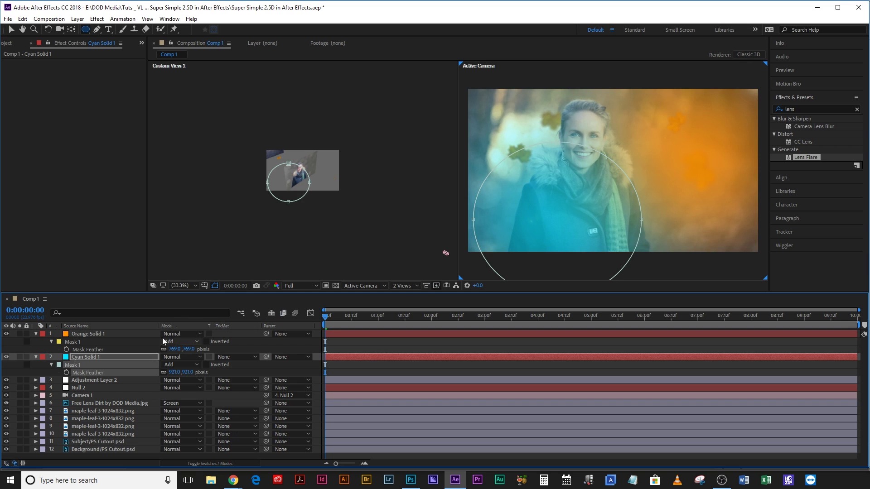
Set the orange and cyan solids to Soft Light blending and lower both to 61% opacity.
{"action": "left_click", "coordinate": [146, 336]}
{"action": "key", "text": "ctrl+shift+Down"}
{"action": "left_click", "coordinate": [178, 333]}
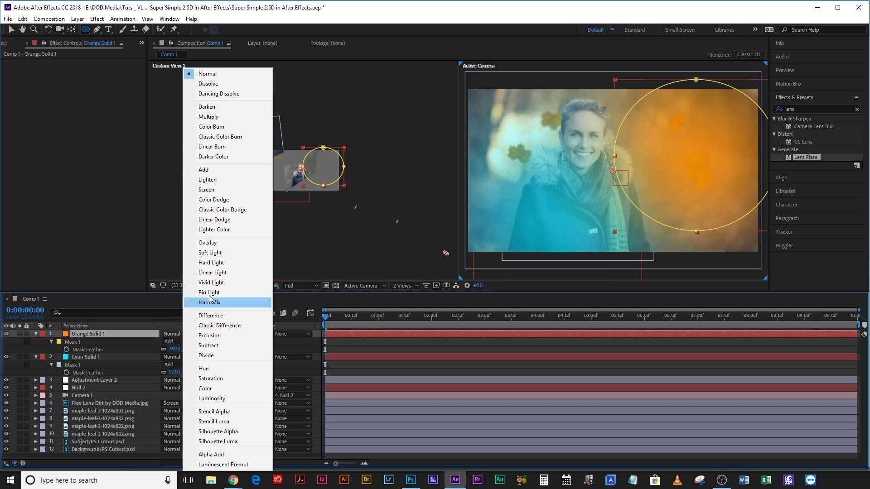
{"action": "left_click", "coordinate": [199, 254]}
{"action": "left_click", "coordinate": [113, 334]}
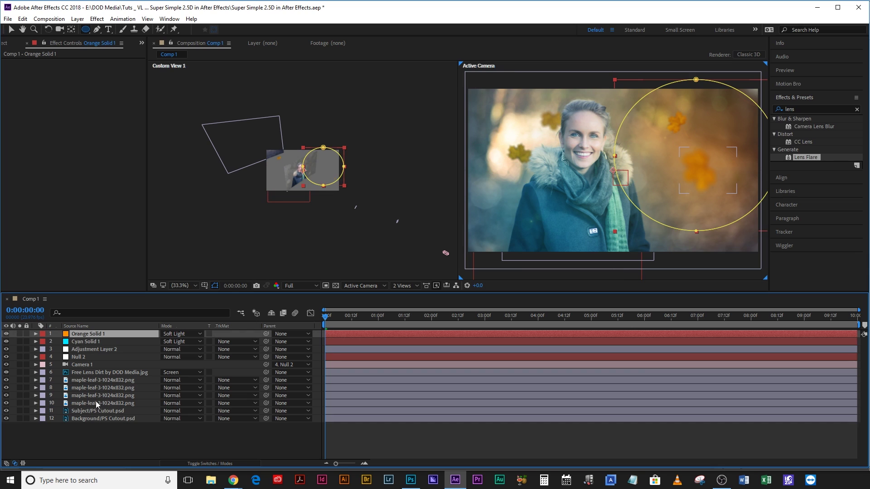
{"action": "left_click", "coordinate": [97, 341], "text": "shift"}
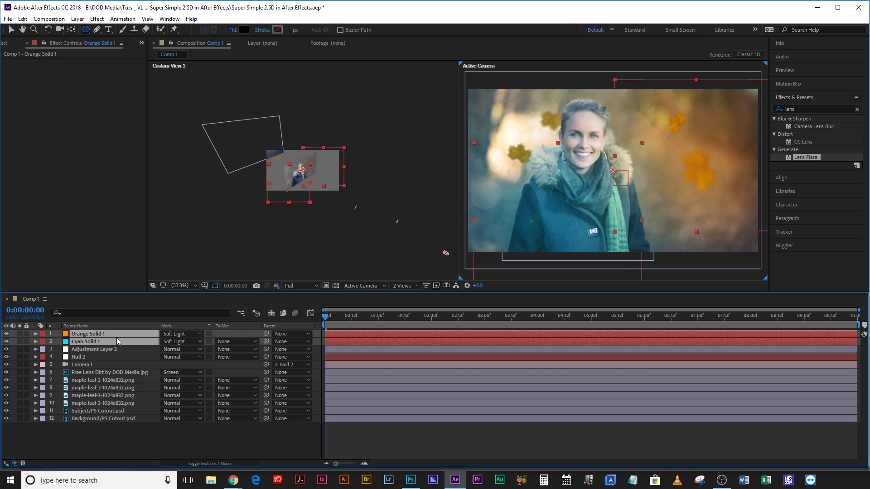
{"action": "key", "text": "t"}
{"action": "left_click_drag", "start_coordinate": [164, 344], "coordinate": [150, 345]}
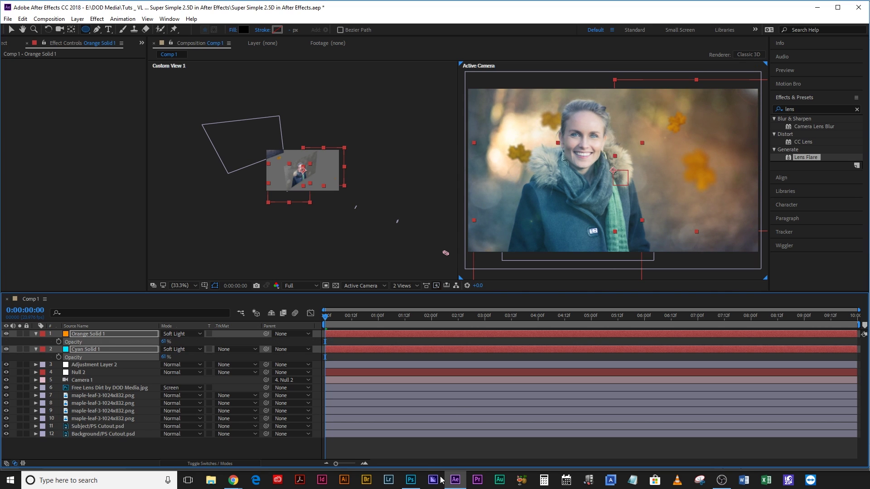
{"action": "left_click", "coordinate": [426, 449]}
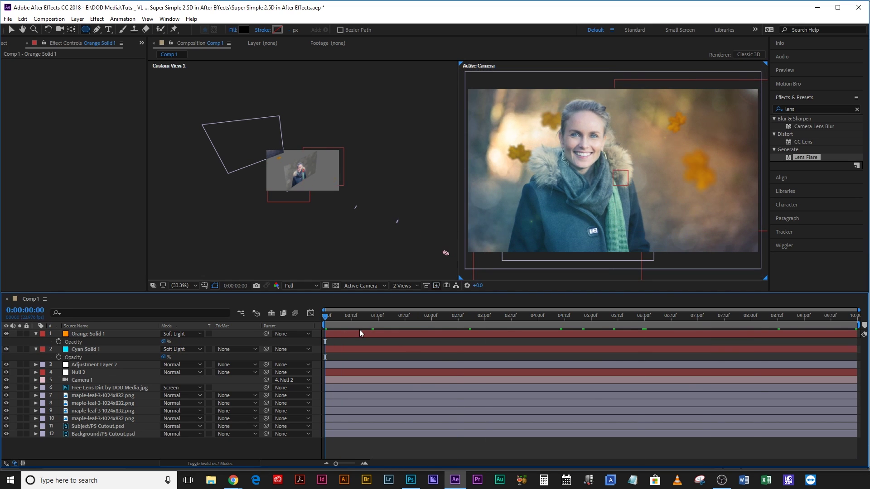